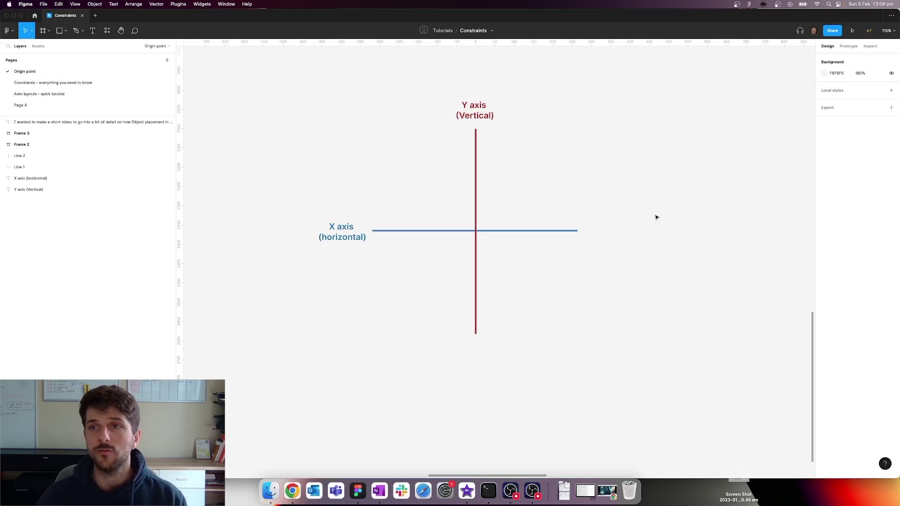
Step: Draw a 289×145 rectangle to the right of the axis diagram
{"action": "scroll", "coordinate": [631, 211], "scroll_direction": "down", "scroll_amount": 3}
{"action": "scroll", "coordinate": [630, 211], "scroll_direction": "right", "scroll_amount": 2}
{"action": "scroll", "coordinate": [643, 211], "scroll_direction": "up", "scroll_amount": 2}
{"action": "scroll", "coordinate": [643, 211], "scroll_direction": "right", "scroll_amount": 3}
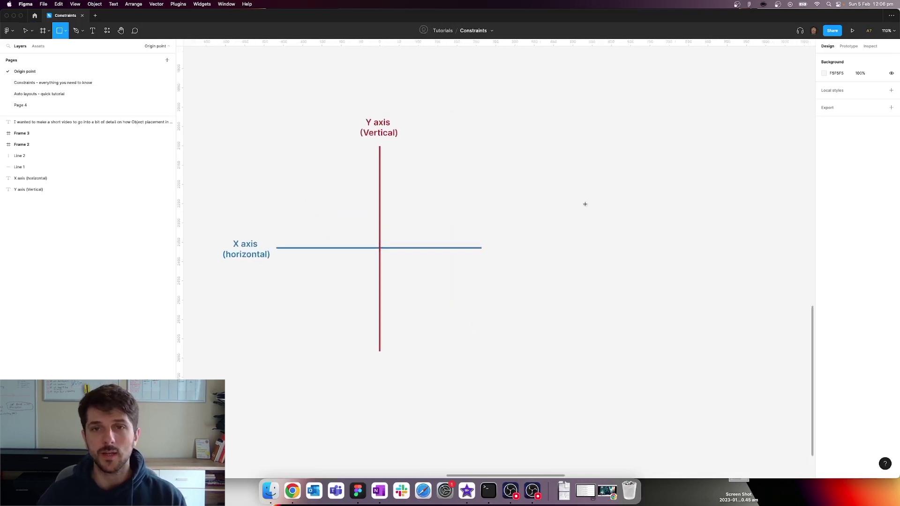
{"action": "key", "text": "r"}
{"action": "mouse_move", "coordinate": [567, 156]}
{"action": "left_mouse_down"}
{"action": "mouse_move", "coordinate": [618, 237]}
{"action": "mouse_move", "coordinate": [659, 243]}
{"action": "mouse_move", "coordinate": [679, 214]}
{"action": "left_mouse_up"}
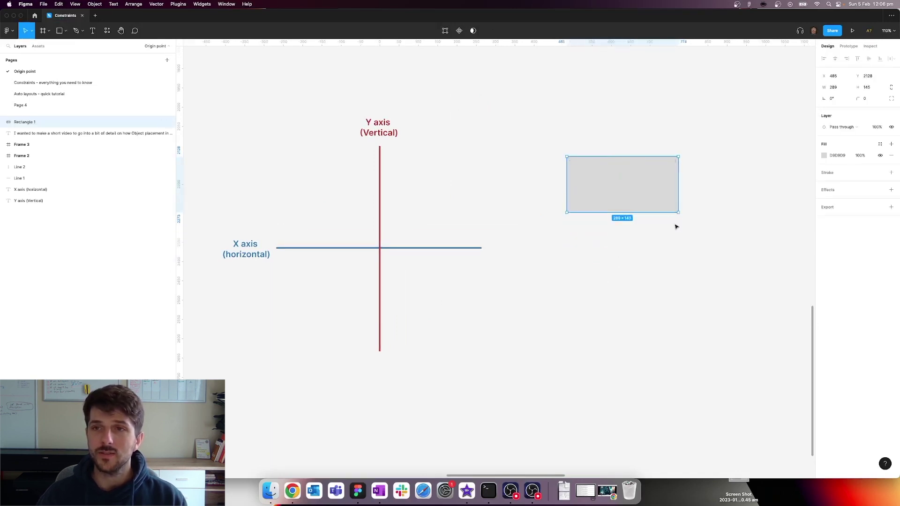
Step: Nudge the rectangle's X and Y values with arrow keys to X 507, Y 2118
{"action": "left_click", "coordinate": [834, 76]}
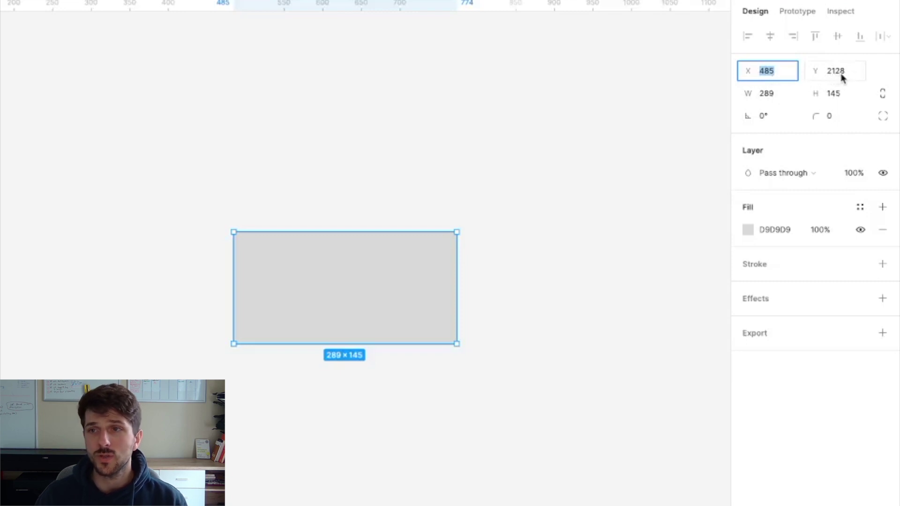
{"action": "left_click", "coordinate": [841, 76]}
{"action": "left_click", "coordinate": [781, 78]}
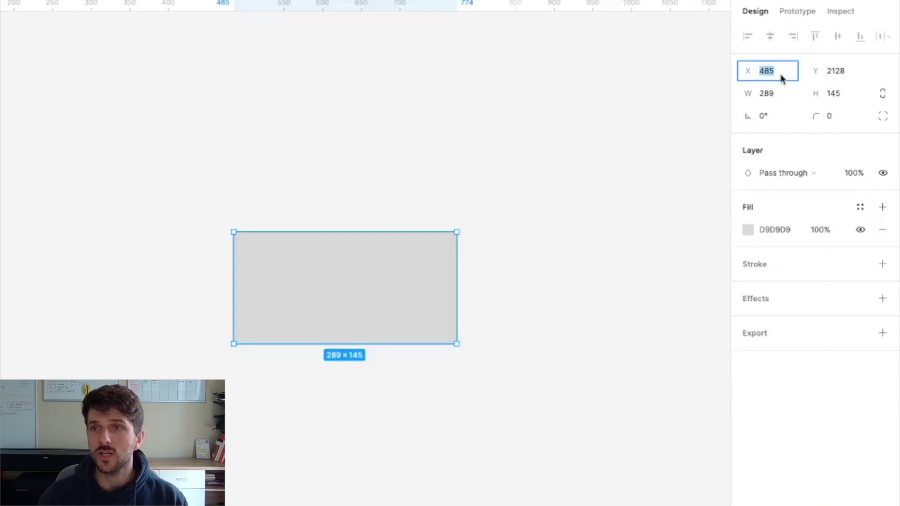
{"action": "key", "text": "Up"}
{"action": "key", "text": "Up"}
{"action": "key", "text": "Up"}
{"action": "key", "text": "Up"}
{"action": "key", "text": "Up"}
{"action": "key", "text": "Up"}
{"action": "key", "text": "Up"}
{"action": "key", "text": "Up"}
{"action": "key", "text": "Up"}
{"action": "key", "text": "Up"}
{"action": "key", "text": "Up"}
{"action": "key", "text": "Up"}
{"action": "key", "text": "Up"}
{"action": "key", "text": "Up"}
{"action": "key", "text": "Up"}
{"action": "key", "text": "Up"}
{"action": "key", "text": "Up"}
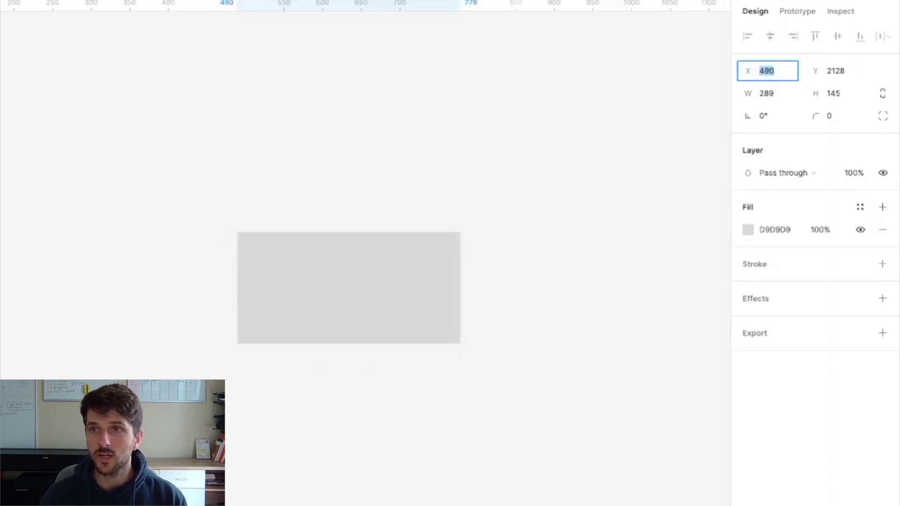
{"action": "key", "text": "Up"}
{"action": "key", "text": "Up"}
{"action": "key", "text": "Up"}
{"action": "key", "text": "Up"}
{"action": "key", "text": "Up"}
{"action": "key", "text": "Up"}
{"action": "key", "text": "Up"}
{"action": "key", "text": "Up"}
{"action": "key", "text": "Up"}
{"action": "key", "text": "Up"}
{"action": "key", "text": "Up"}
{"action": "key", "text": "Up"}
{"action": "key", "text": "Up"}
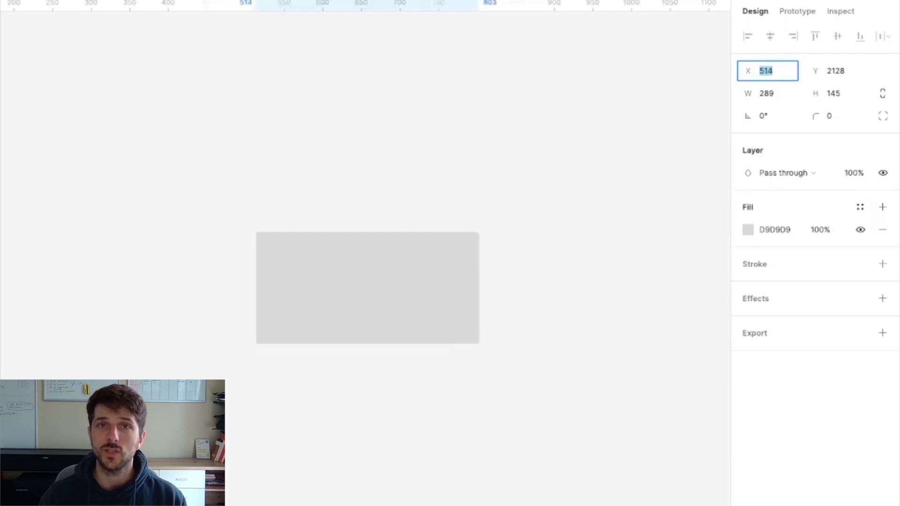
{"action": "key", "text": "Down"}
{"action": "key", "text": "Down"}
{"action": "key", "text": "Down"}
{"action": "key", "text": "Down"}
{"action": "key", "text": "Down"}
{"action": "key", "text": "Down"}
{"action": "key", "text": "Down"}
{"action": "key", "text": "Down"}
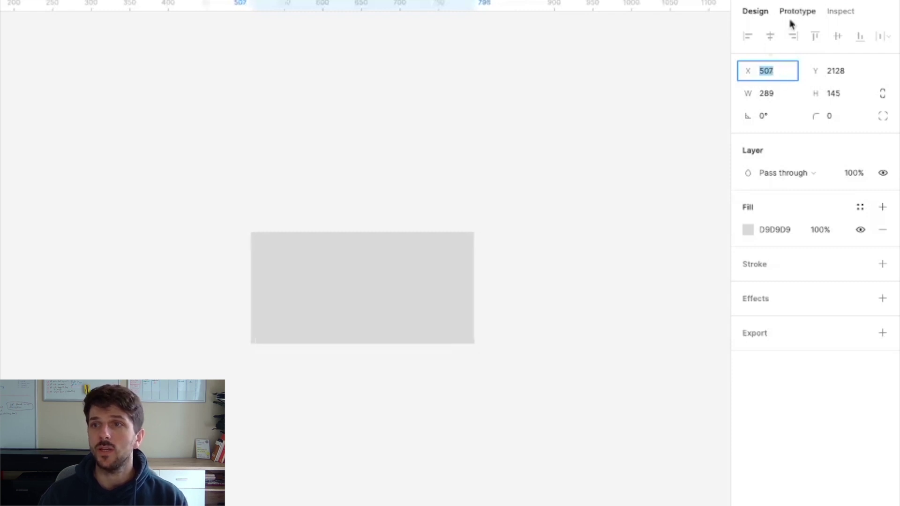
{"action": "left_click", "coordinate": [851, 73]}
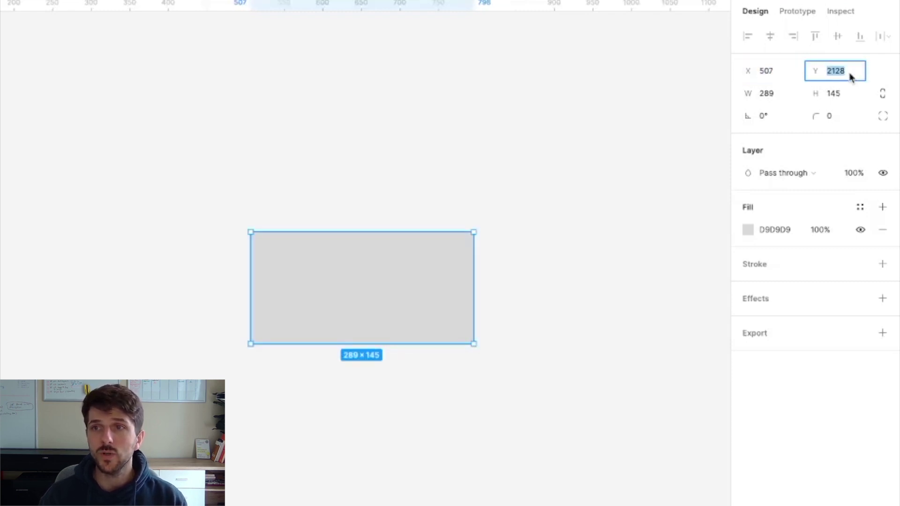
{"action": "key", "text": "Up"}
{"action": "key", "text": "Up"}
{"action": "key", "text": "Up"}
{"action": "key", "text": "Up"}
{"action": "key", "text": "Up"}
{"action": "key", "text": "Up"}
{"action": "key", "text": "Up"}
{"action": "key", "text": "Up"}
{"action": "key", "text": "Up"}
{"action": "key", "text": "Up"}
{"action": "key", "text": "Up"}
{"action": "key", "text": "Up"}
{"action": "key", "text": "Up"}
{"action": "key", "text": "Up"}
{"action": "key", "text": "Up"}
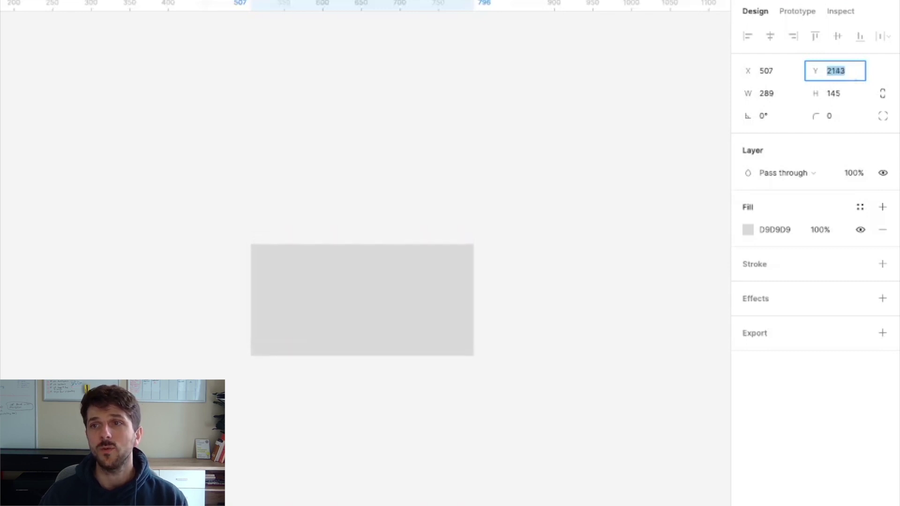
{"action": "key", "text": "Up"}
{"action": "key", "text": "Up"}
{"action": "key", "text": "Up"}
{"action": "key", "text": "Up"}
{"action": "key", "text": "Up"}
{"action": "key", "text": "Up"}
{"action": "key", "text": "Down"}
{"action": "key", "text": "Down"}
{"action": "key", "text": "Down"}
{"action": "key", "text": "Down"}
{"action": "key", "text": "Down"}
{"action": "key", "text": "Down"}
{"action": "key", "text": "Down"}
{"action": "key", "text": "Down"}
{"action": "key", "text": "Down"}
{"action": "key", "text": "Down"}
{"action": "key", "text": "Down"}
{"action": "key", "text": "Down"}
{"action": "key", "text": "Down"}
{"action": "key", "text": "Down"}
{"action": "key", "text": "Down"}
{"action": "key", "text": "Down"}
{"action": "key", "text": "Down"}
{"action": "key", "text": "Down"}
{"action": "key", "text": "Down"}
{"action": "key", "text": "Down"}
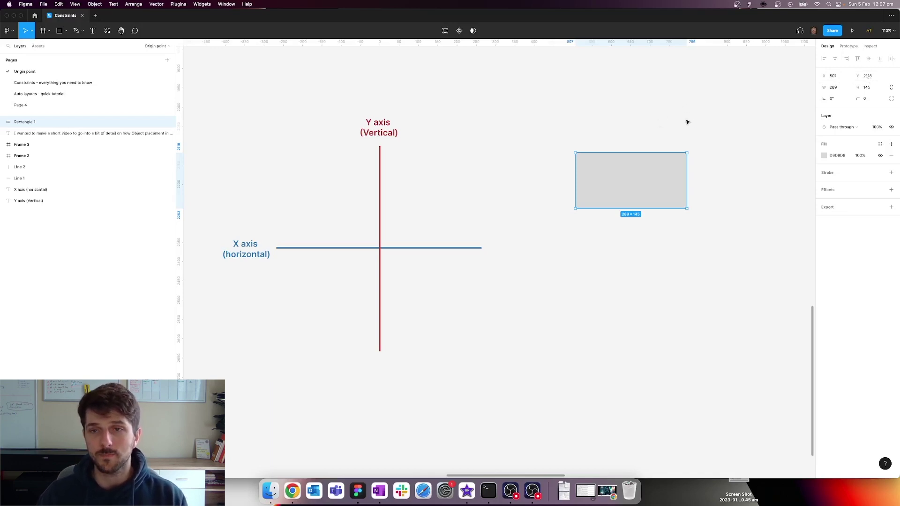
{"action": "scroll", "coordinate": [468, 195], "scroll_direction": "right", "scroll_amount": 5}
{"action": "scroll", "coordinate": [451, 177], "scroll_direction": "up", "scroll_amount": 3}
{"action": "left_click", "coordinate": [540, 161]}
{"action": "left_click", "coordinate": [605, 185]}
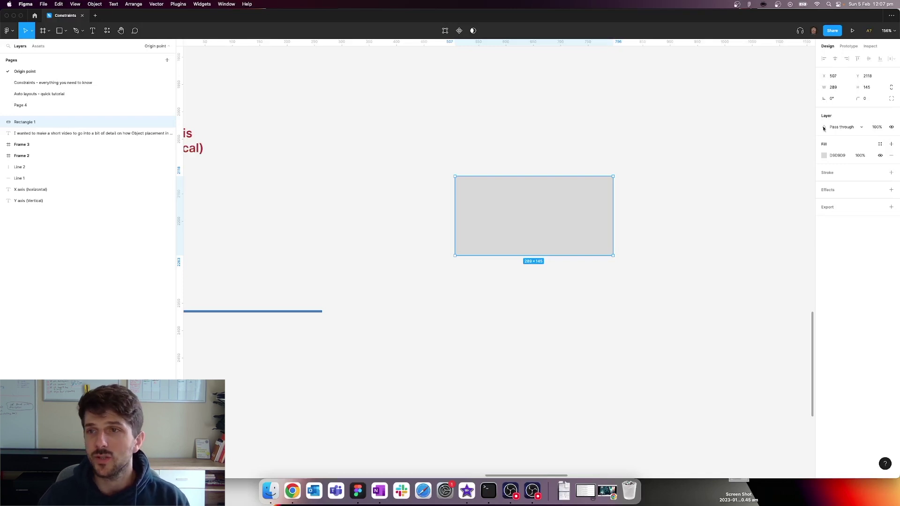
{"action": "left_click", "coordinate": [525, 133]}
{"action": "scroll", "coordinate": [525, 132], "scroll_direction": "down", "scroll_amount": 4}
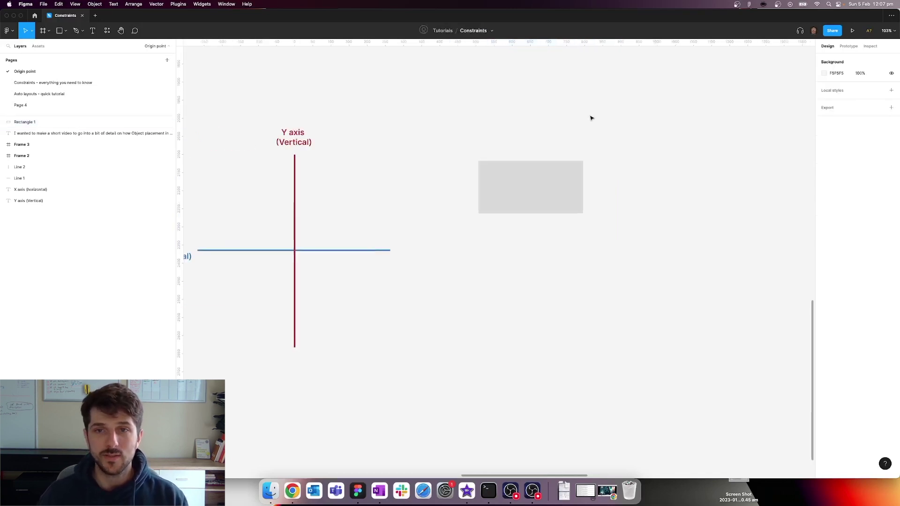
{"action": "scroll", "coordinate": [643, 217], "scroll_direction": "down", "scroll_amount": 2}
{"action": "key", "text": "f"}
Step: Draw Frame 4 and drag Rectangle 1 into it at X 53, Y 76
{"action": "left_click_drag", "start_coordinate": [496, 204], "coordinate": [629, 455]}
{"action": "key", "text": "Escape"}
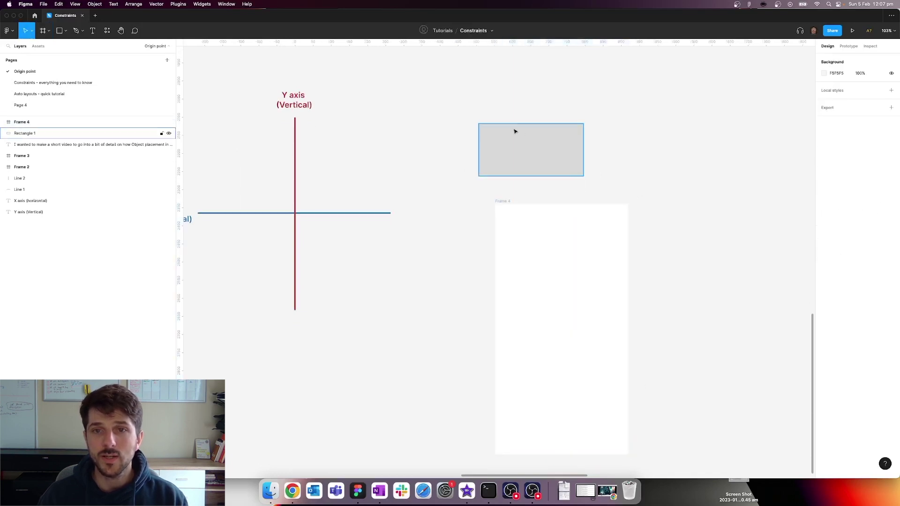
{"action": "left_click_drag", "start_coordinate": [496, 149], "coordinate": [532, 256]}
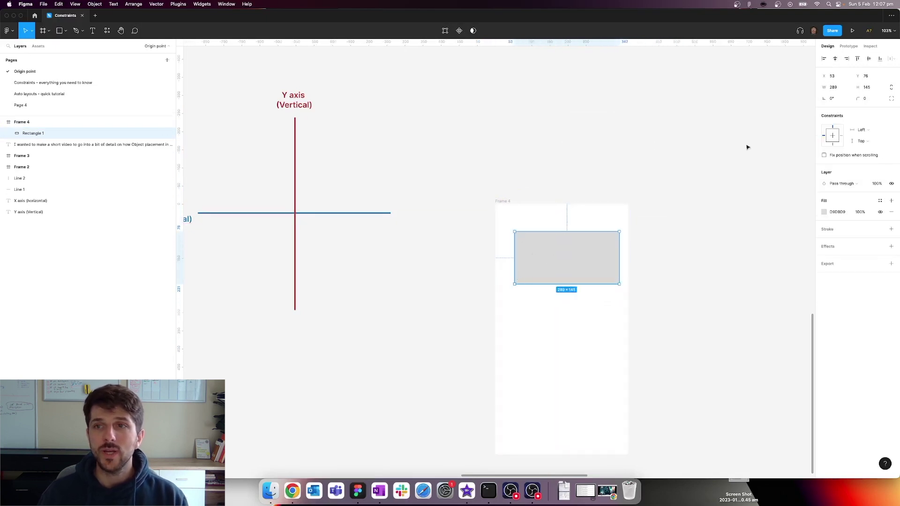
{"action": "left_click", "coordinate": [503, 201]}
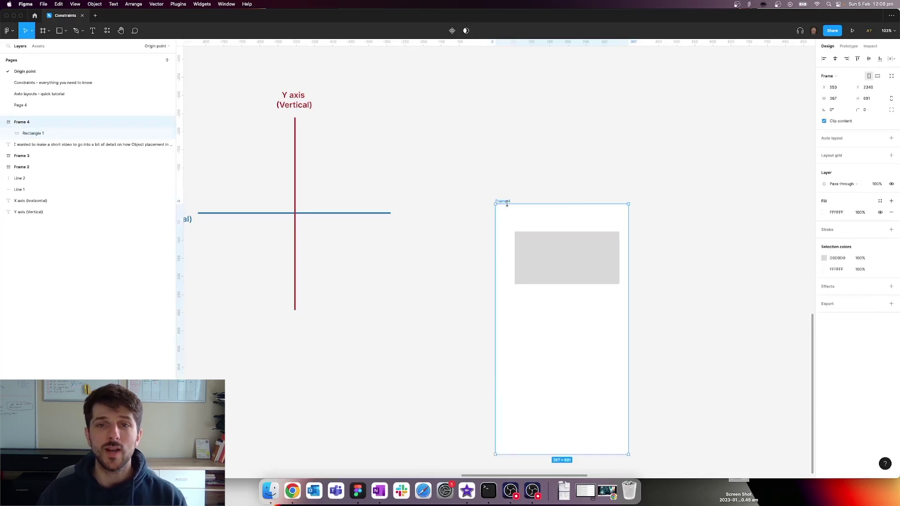
{"action": "left_click", "coordinate": [533, 260]}
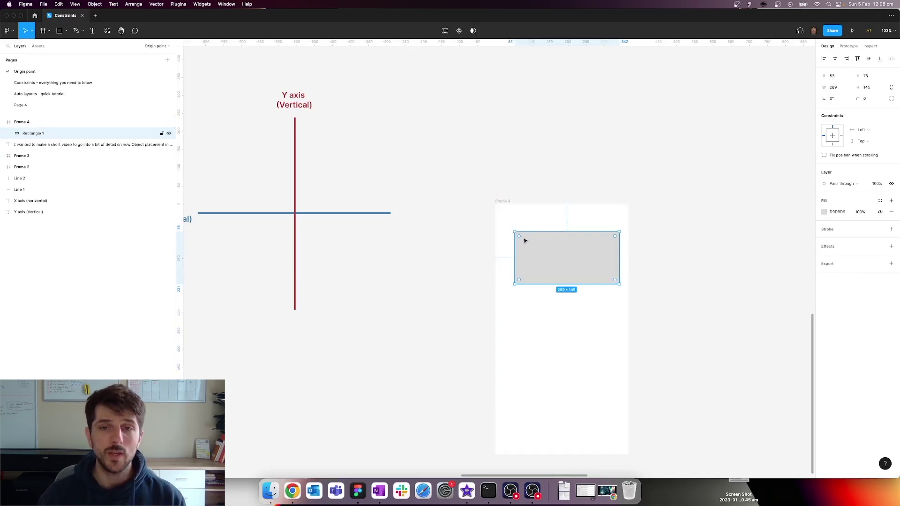
{"action": "scroll", "coordinate": [513, 230], "scroll_direction": "up", "scroll_amount": 10}
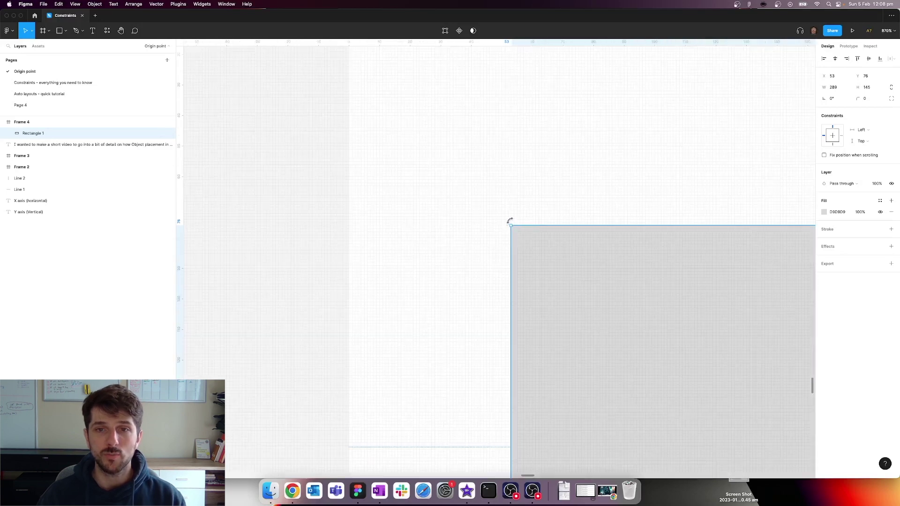
Step: Set the rectangle's X and Y to 0 in Frame 4's top-left corner
{"action": "scroll", "coordinate": [422, 207], "scroll_direction": "down", "scroll_amount": 2}
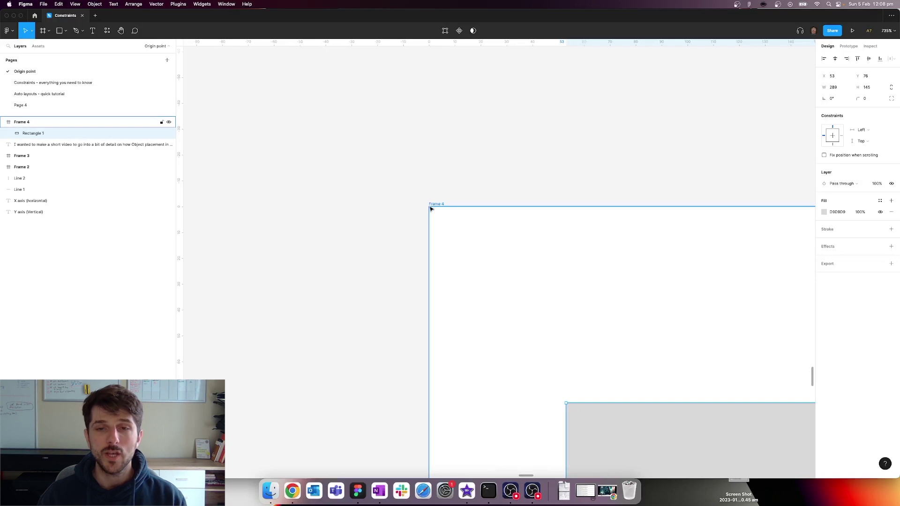
{"action": "scroll", "coordinate": [527, 275], "scroll_direction": "down", "scroll_amount": 4}
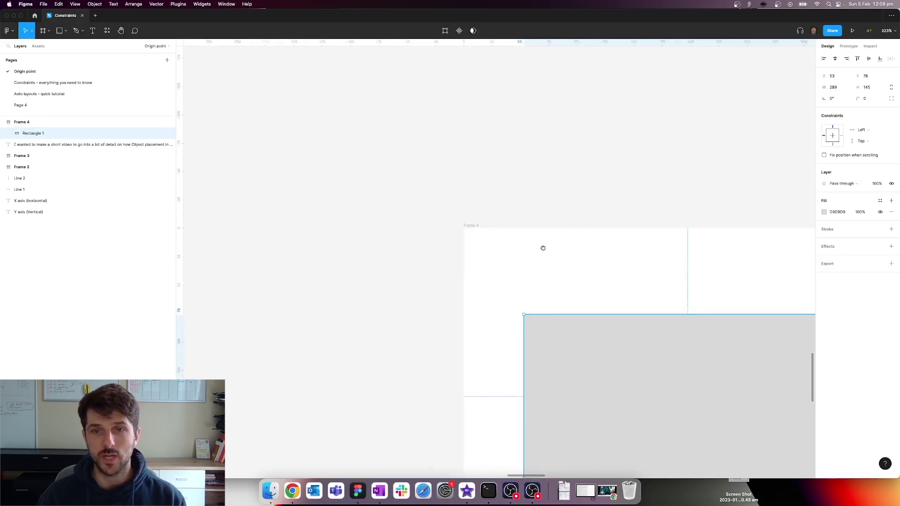
{"action": "left_click_drag", "start_coordinate": [543, 248], "coordinate": [418, 167]}
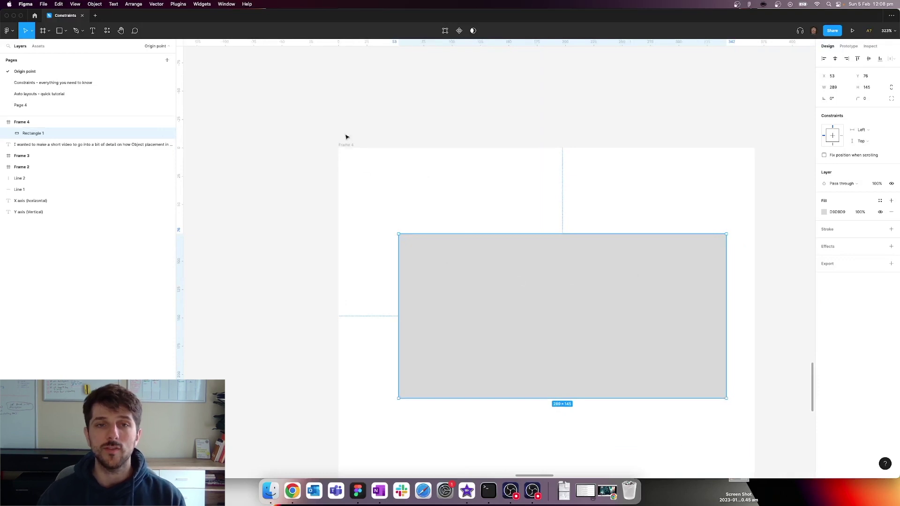
{"action": "left_click", "coordinate": [835, 78]}
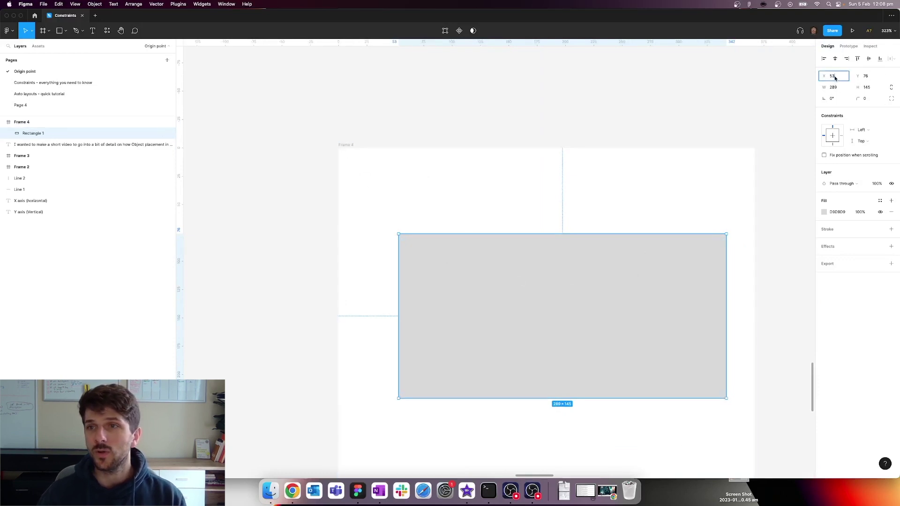
{"action": "type", "text": "0"}
{"action": "key", "text": "Tab"}
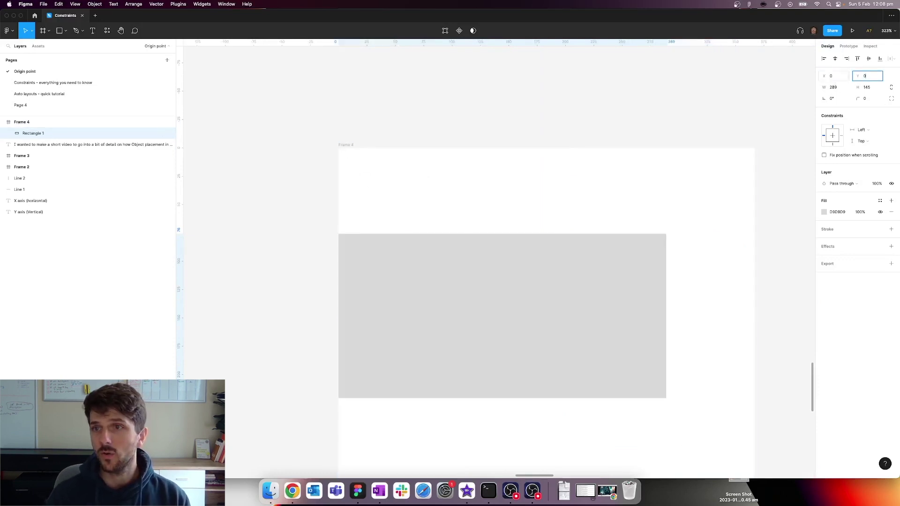
{"action": "key", "text": "Return"}
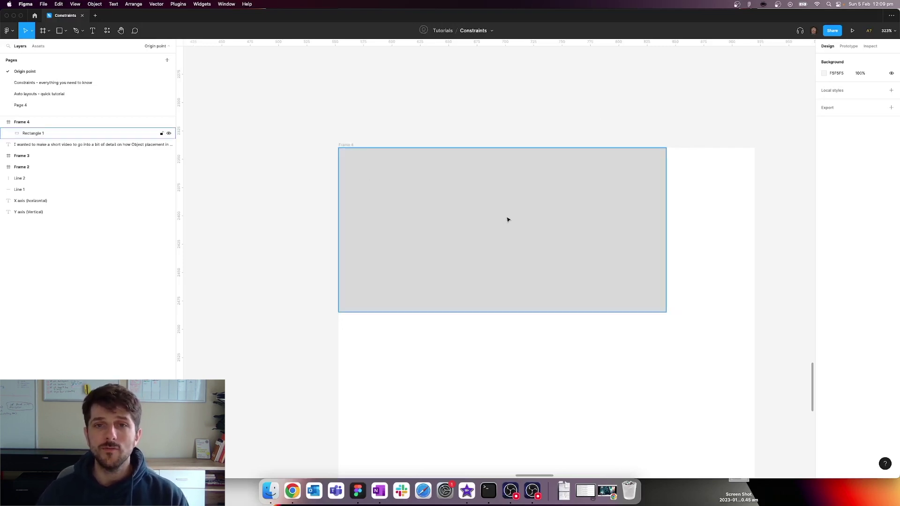
Step: Delete the rectangle, leaving Frame 4 empty
{"action": "scroll", "coordinate": [476, 195], "scroll_direction": "down", "scroll_amount": 3}
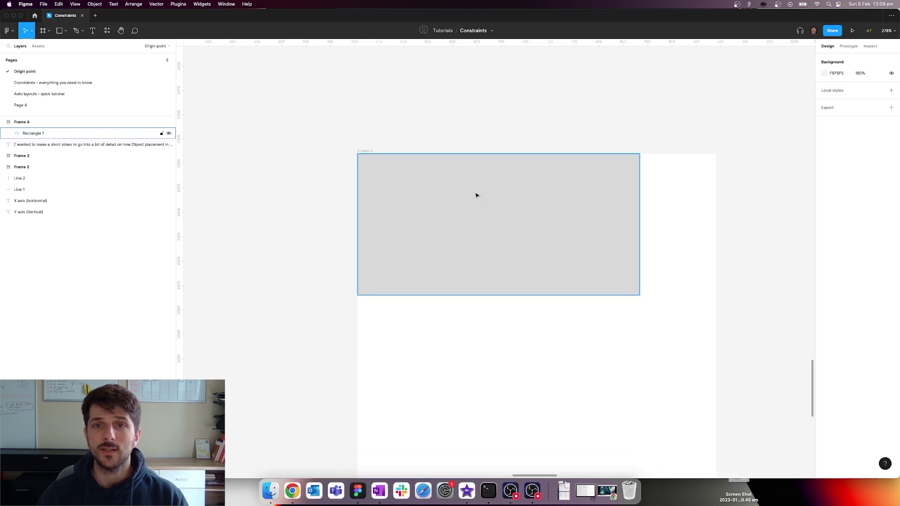
{"action": "scroll", "coordinate": [438, 188], "scroll_direction": "left", "scroll_amount": 5}
{"action": "left_click", "coordinate": [671, 202]}
{"action": "scroll", "coordinate": [540, 201], "scroll_direction": "right", "scroll_amount": 4}
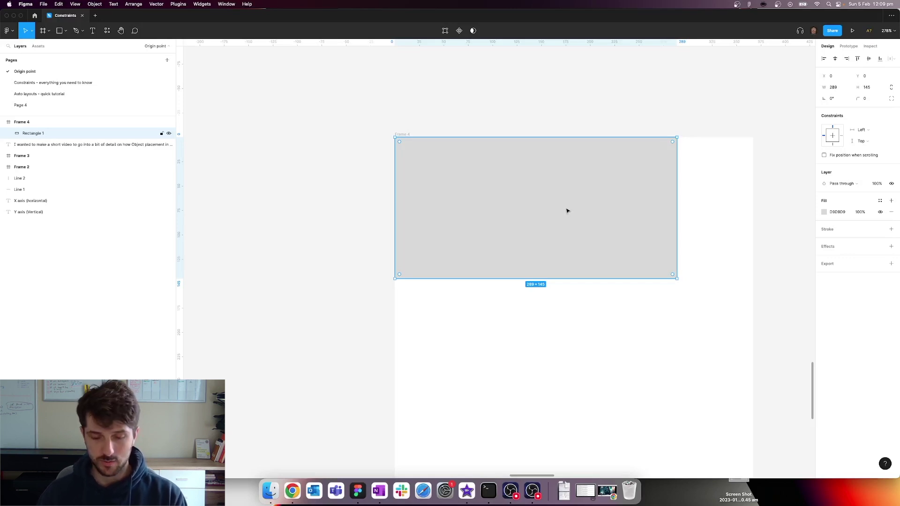
{"action": "key", "text": "Delete"}
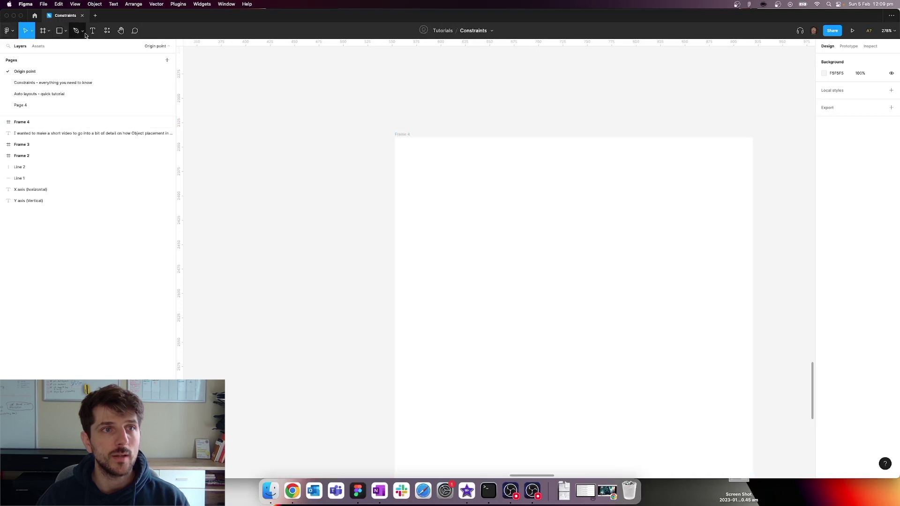
Step: Draw a freehand chevron inside Frame 4 with the Pencil tool
{"action": "left_click", "coordinate": [84, 33]}
{"action": "left_click", "coordinate": [79, 55]}
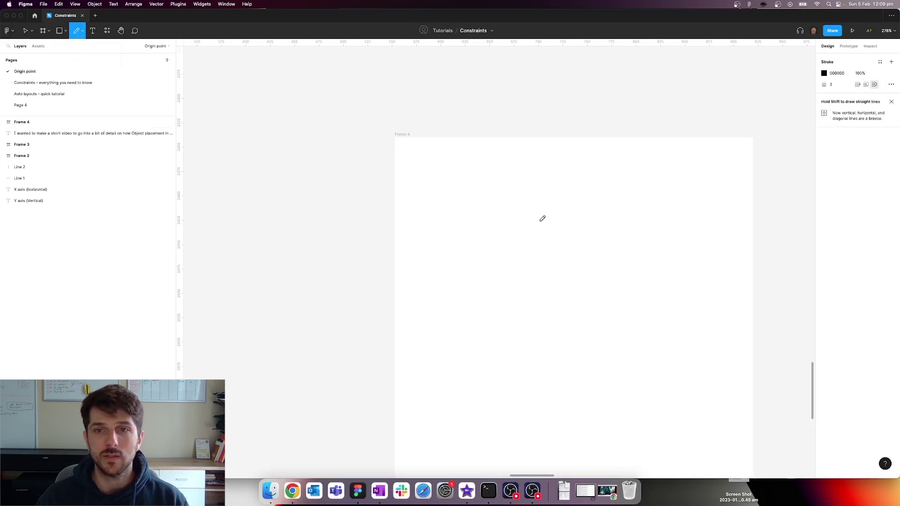
{"action": "mouse_move", "coordinate": [511, 165]}
{"action": "left_mouse_down"}
{"action": "mouse_move", "coordinate": [531, 193]}
{"action": "mouse_move", "coordinate": [513, 237]}
{"action": "mouse_move", "coordinate": [506, 232]}
{"action": "mouse_move", "coordinate": [522, 196]}
{"action": "mouse_move", "coordinate": [513, 164]}
{"action": "left_mouse_up"}
Step: Move the chevron right and down, then duplicate it as Vector 2 beside it
{"action": "key", "text": "Escape"}
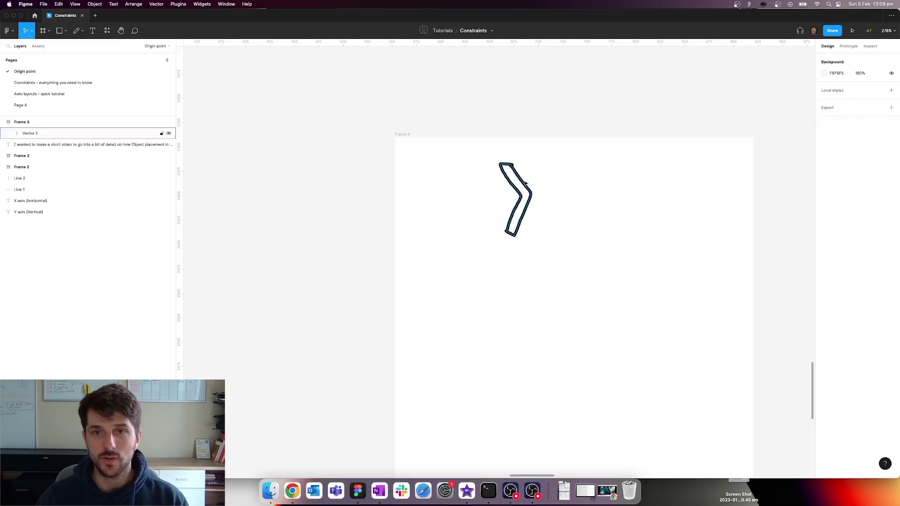
{"action": "left_click_drag", "start_coordinate": [522, 202], "coordinate": [632, 213]}
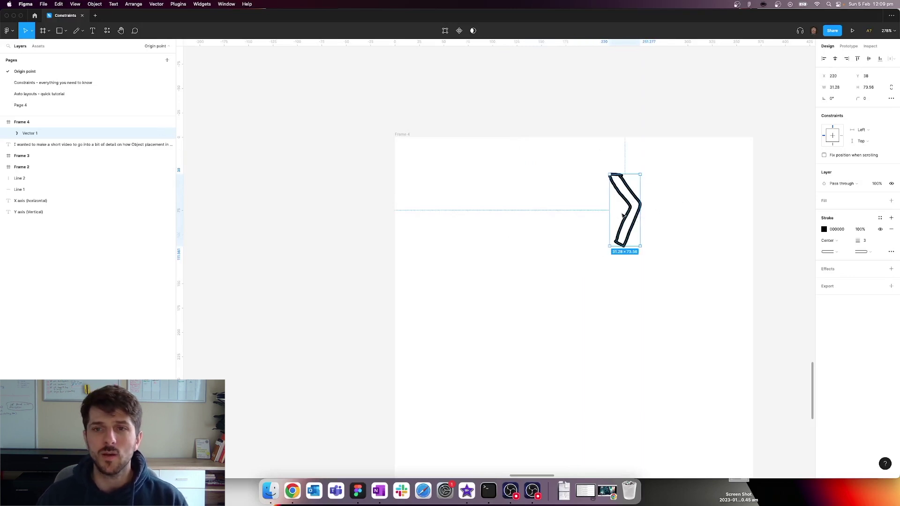
{"action": "left_click_drag", "start_coordinate": [623, 215], "coordinate": [540, 207]}
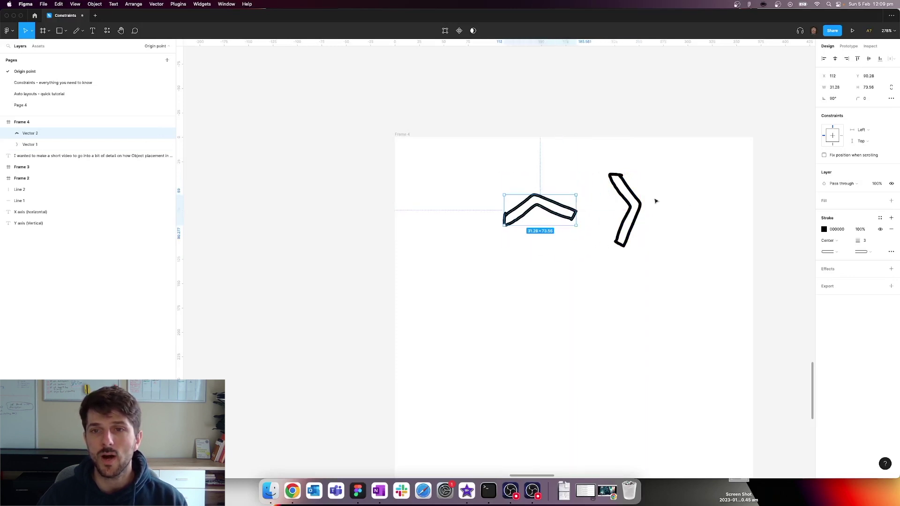
Step: Duplicate both chevrons below and flip the copies with Shift+H and Shift+V
{"action": "left_click", "coordinate": [632, 211], "text": "shift"}
{"action": "left_click_drag", "start_coordinate": [631, 211], "coordinate": [613, 328]}
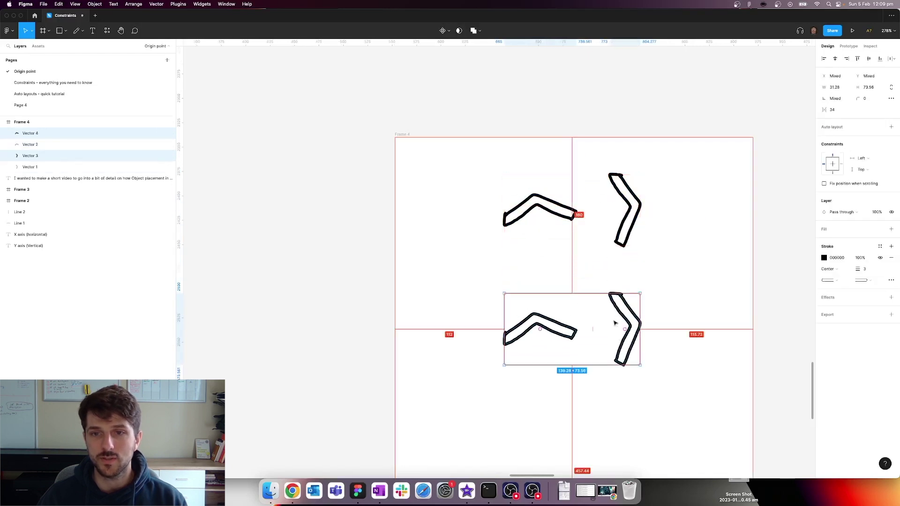
{"action": "left_click", "coordinate": [638, 333]}
{"action": "key", "text": "shift+h"}
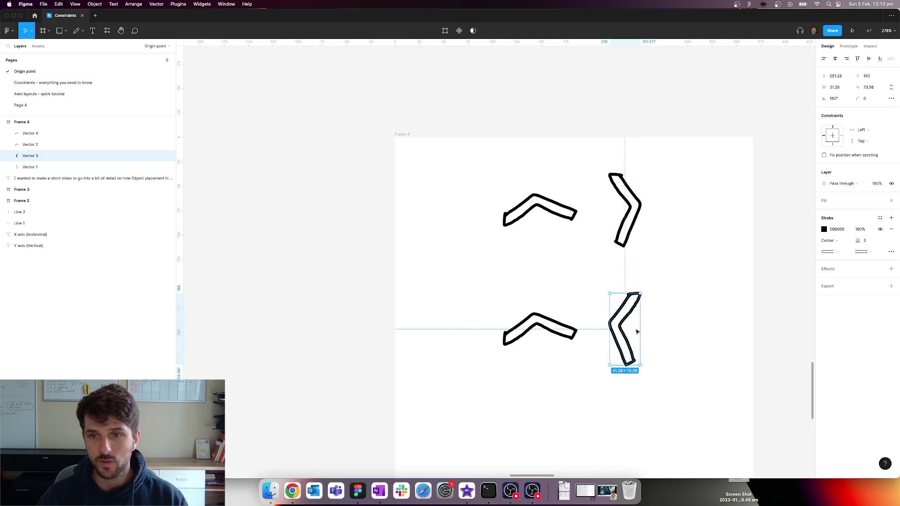
{"action": "left_click", "coordinate": [572, 338]}
{"action": "key", "text": "shift+v"}
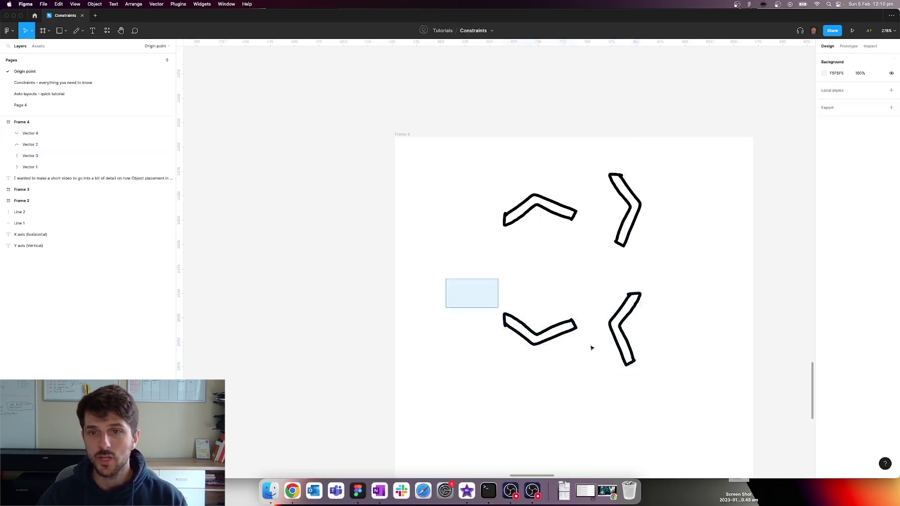
Step: Move all four chevrons out of Frame 4 onto the open canvas
{"action": "left_click_drag", "start_coordinate": [591, 348], "coordinate": [602, 317]}
{"action": "left_click_drag", "start_coordinate": [492, 185], "coordinate": [652, 335]}
{"action": "left_click_drag", "start_coordinate": [609, 247], "coordinate": [305, 213]}
{"action": "scroll", "coordinate": [375, 165], "scroll_direction": "left", "scroll_amount": 5}
Step: Select the upward, downward and left-pointing chevrons in turn to inspect them
{"action": "left_click", "coordinate": [448, 113]}
{"action": "scroll", "coordinate": [469, 150], "scroll_direction": "right", "scroll_amount": 3}
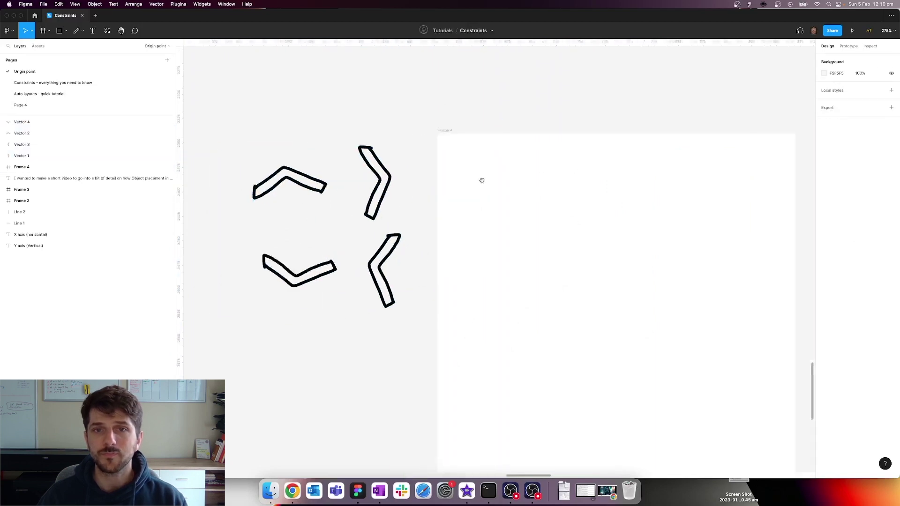
{"action": "scroll", "coordinate": [482, 180], "scroll_direction": "right", "scroll_amount": 2}
{"action": "scroll", "coordinate": [341, 160], "scroll_direction": "left", "scroll_amount": 2}
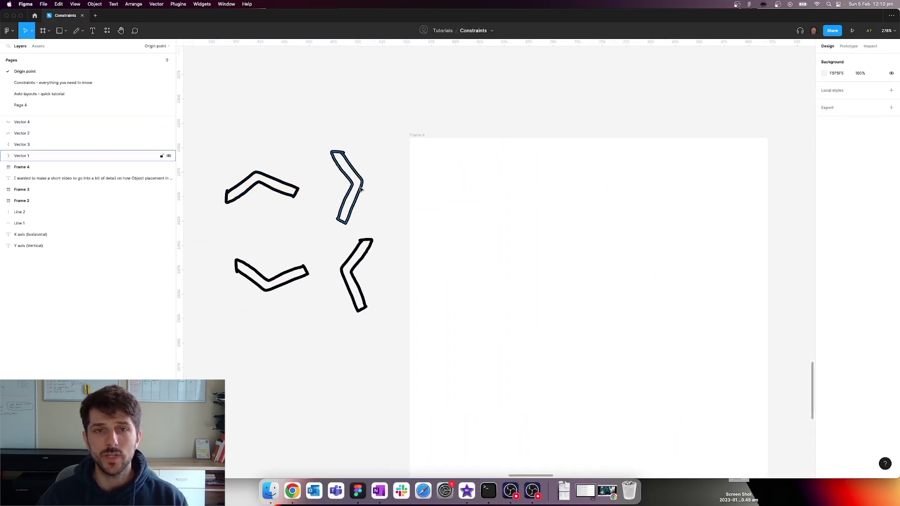
{"action": "left_click", "coordinate": [267, 188]}
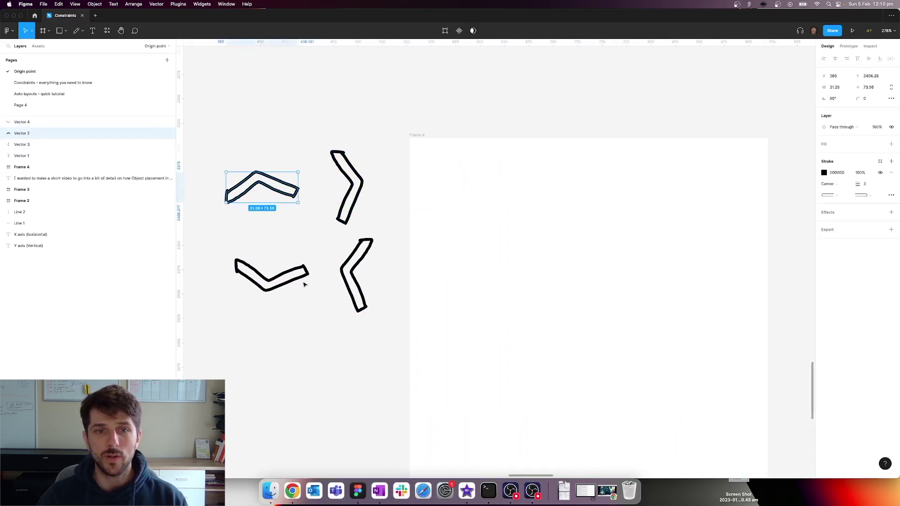
{"action": "left_click", "coordinate": [292, 271]}
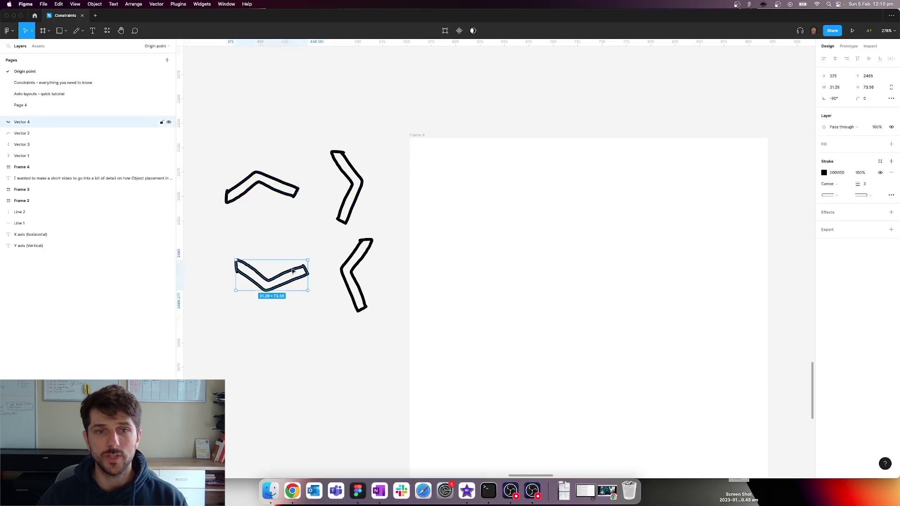
{"action": "left_click", "coordinate": [345, 268]}
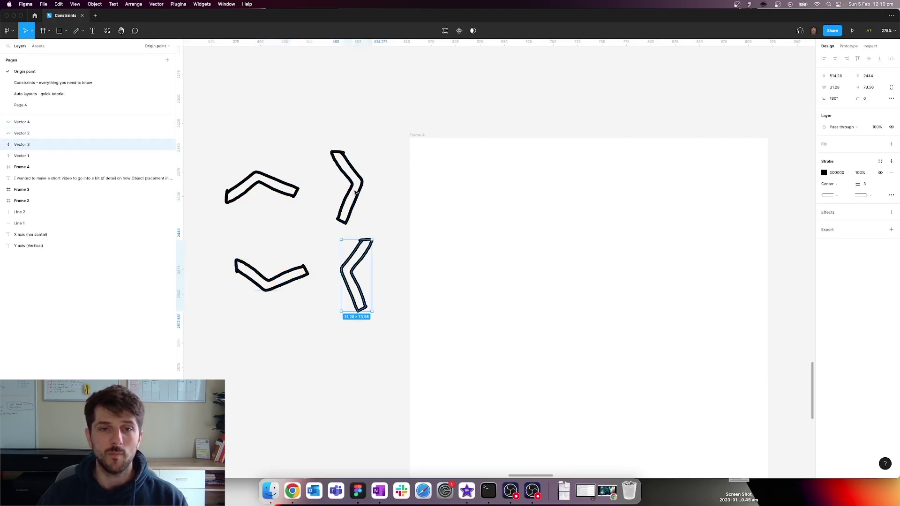
{"action": "left_click", "coordinate": [379, 204]}
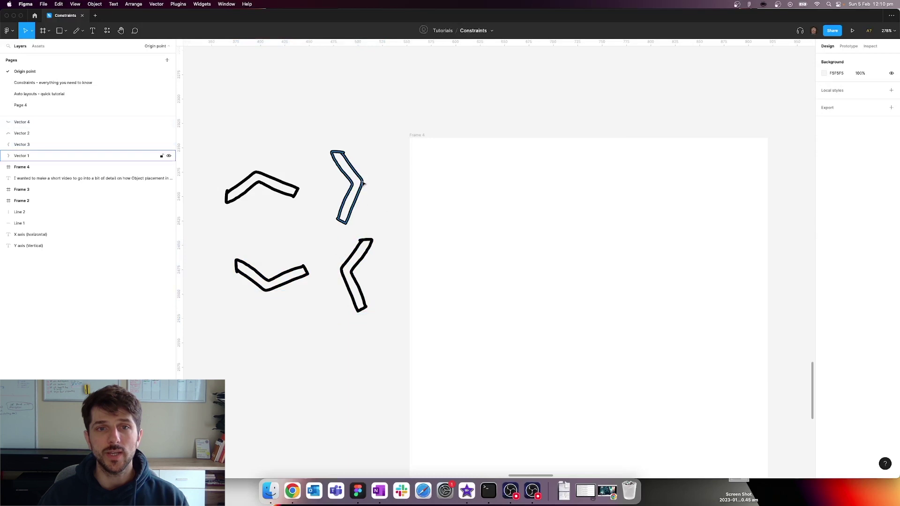
Step: Move the right-pointing chevron into Frame 4 and set it to X 0, Y 0
{"action": "left_click_drag", "start_coordinate": [364, 185], "coordinate": [501, 207]}
{"action": "left_click", "coordinate": [835, 77]}
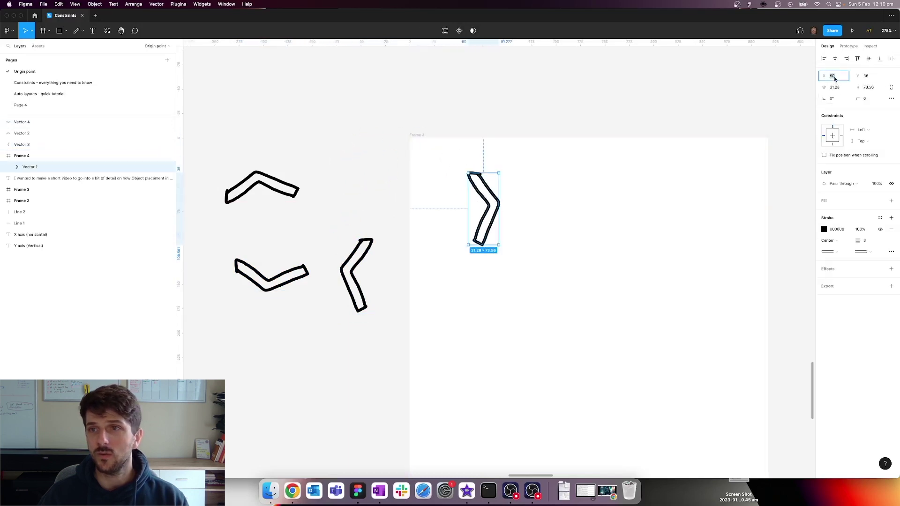
{"action": "type", "text": "0"}
{"action": "key", "text": "Tab"}
{"action": "type", "text": "0"}
{"action": "key", "text": "Return"}
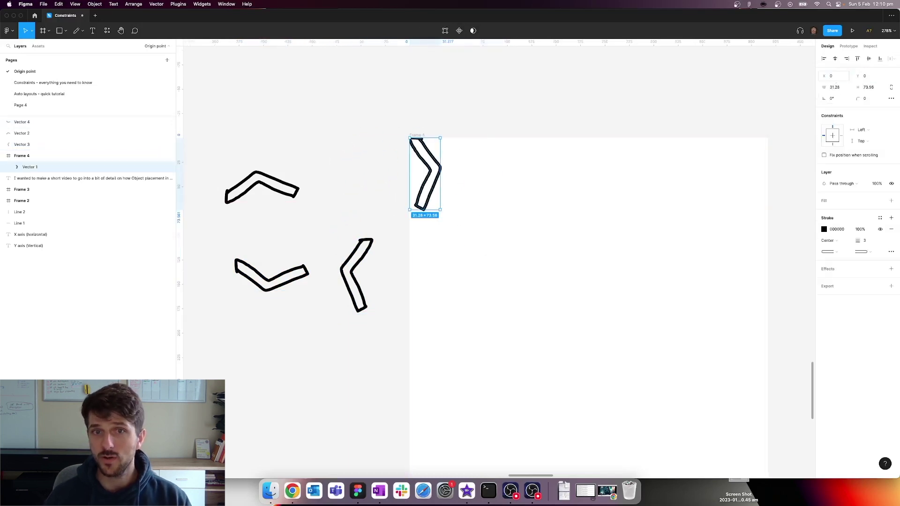
{"action": "scroll", "coordinate": [402, 141], "scroll_direction": "up", "scroll_amount": 5}
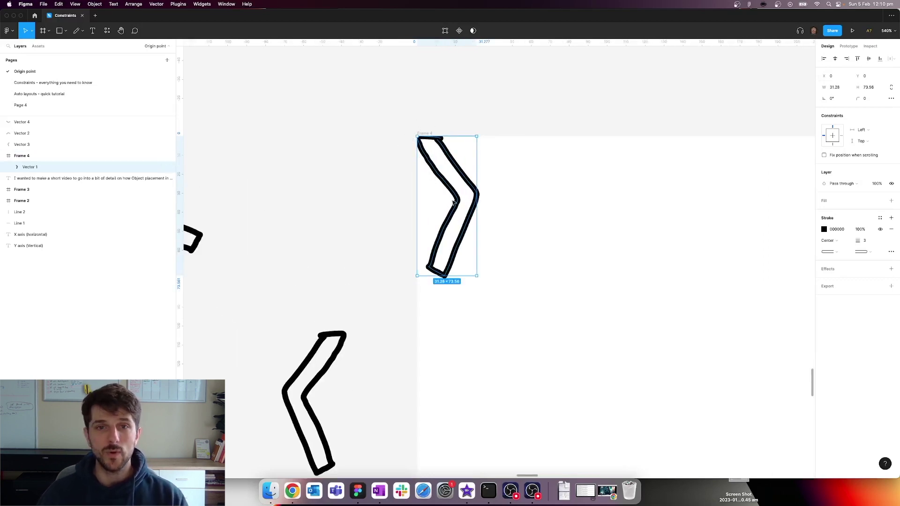
Step: Return the right chevron outside, then place the upward chevron at X 0, Y 0
{"action": "left_click_drag", "start_coordinate": [454, 203], "coordinate": [346, 225]}
{"action": "scroll", "coordinate": [446, 231], "scroll_direction": "down", "scroll_amount": 3}
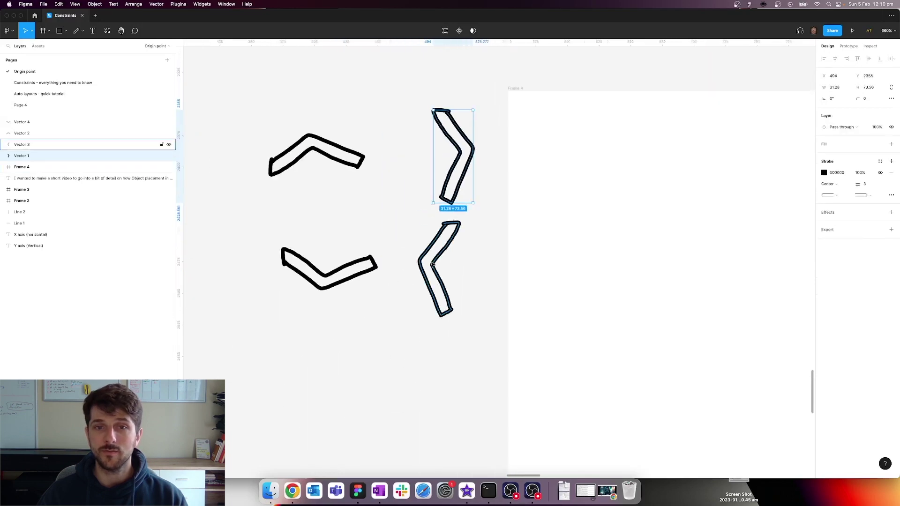
{"action": "left_click", "coordinate": [354, 150]}
{"action": "left_click_drag", "start_coordinate": [354, 150], "coordinate": [686, 157]}
{"action": "left_click", "coordinate": [839, 76]}
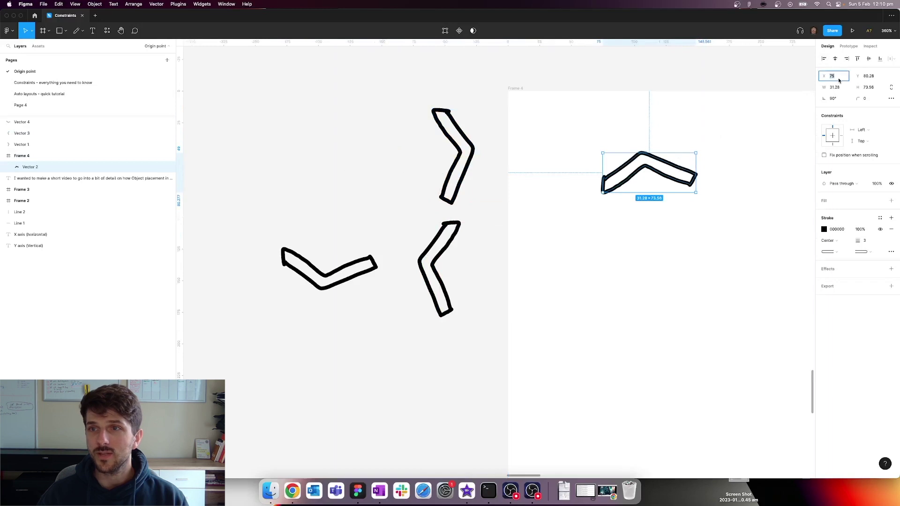
{"action": "type", "text": "0"}
{"action": "key", "text": "Tab"}
{"action": "type", "text": "0"}
{"action": "key", "text": "Return"}
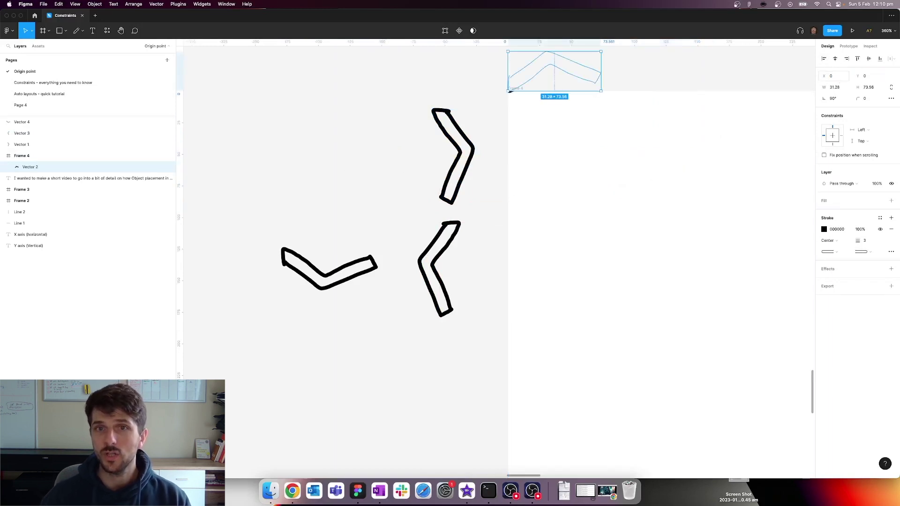
Step: Check the upward chevron sitting above the frame's top-left corner, then deselect it
{"action": "scroll", "coordinate": [562, 155], "scroll_direction": "up", "scroll_amount": 5}
{"action": "scroll", "coordinate": [563, 154], "scroll_direction": "right", "scroll_amount": 5}
{"action": "left_click", "coordinate": [417, 185]}
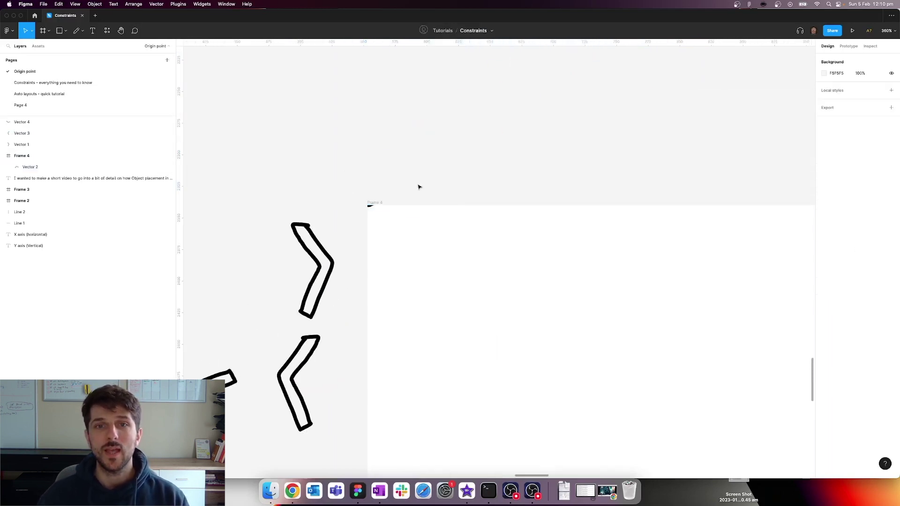
{"action": "left_click", "coordinate": [369, 206]}
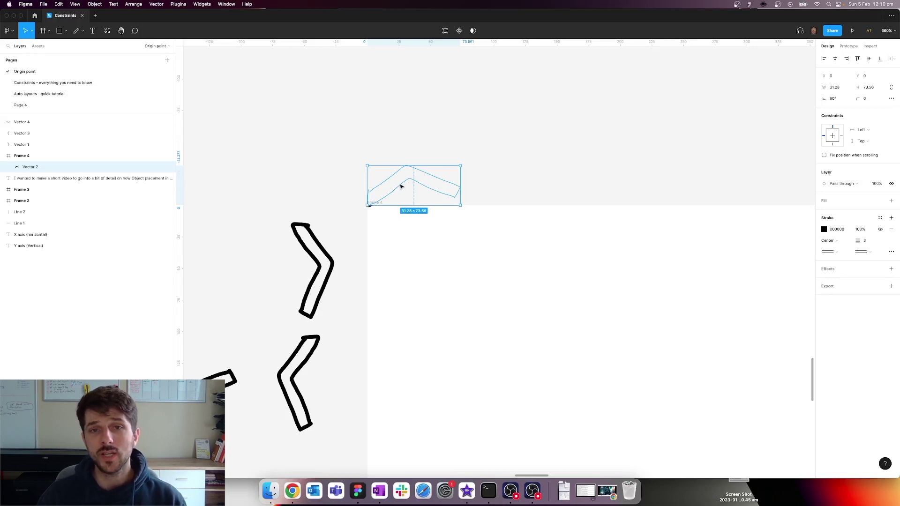
{"action": "left_click", "coordinate": [261, 177]}
{"action": "key", "text": "ctrl+z"}
{"action": "key", "text": "ctrl+z"}
{"action": "key", "text": "ctrl+z"}
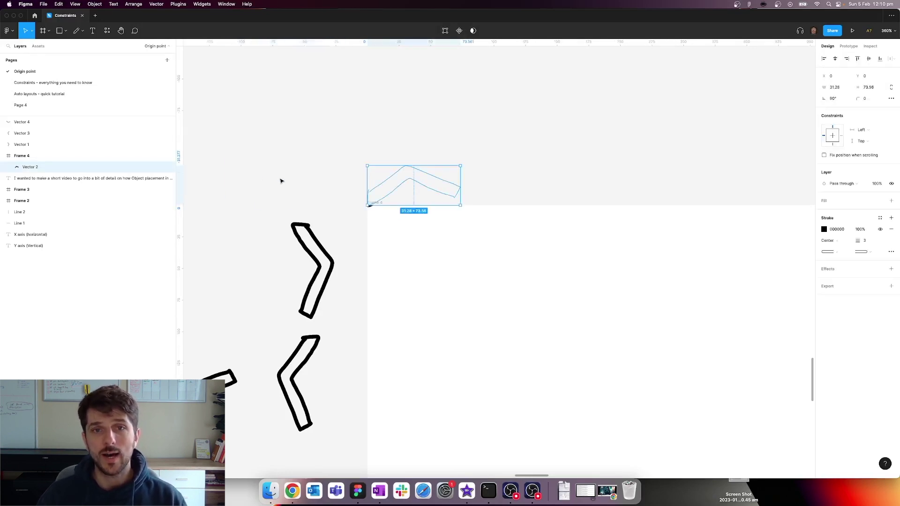
{"action": "left_click_drag", "start_coordinate": [411, 285], "coordinate": [245, 172]}
{"action": "left_click", "coordinate": [358, 153]}
{"action": "key", "text": "r"}
{"action": "mouse_move", "coordinate": [496, 233]}
{"action": "left_mouse_down"}
{"action": "mouse_move", "coordinate": [684, 302]}
{"action": "mouse_move", "coordinate": [705, 297]}
{"action": "left_mouse_up"}
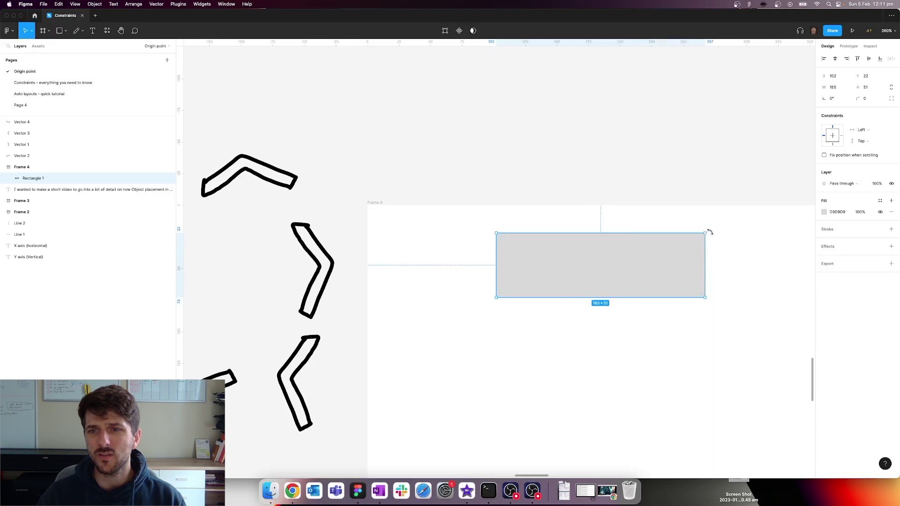
{"action": "left_click_drag", "start_coordinate": [708, 232], "coordinate": [631, 343]}
{"action": "left_click_drag", "start_coordinate": [608, 285], "coordinate": [396, 298]}
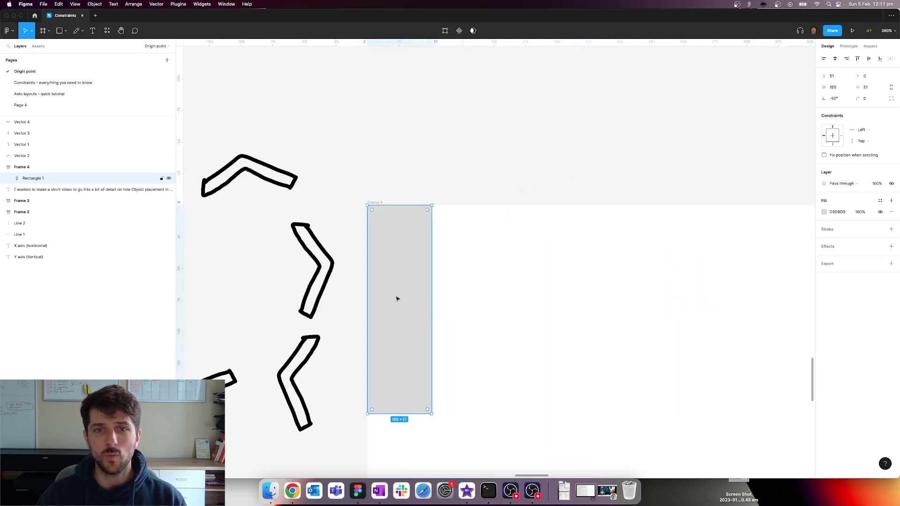
{"action": "scroll", "coordinate": [581, 263], "scroll_direction": "down", "scroll_amount": 2}
{"action": "scroll", "coordinate": [581, 263], "scroll_direction": "down", "scroll_amount": 4}
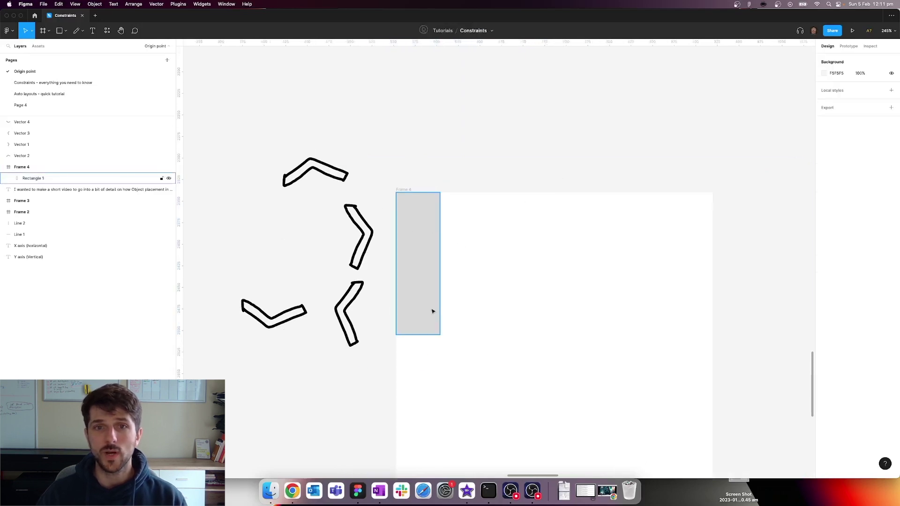
{"action": "left_click", "coordinate": [841, 86]}
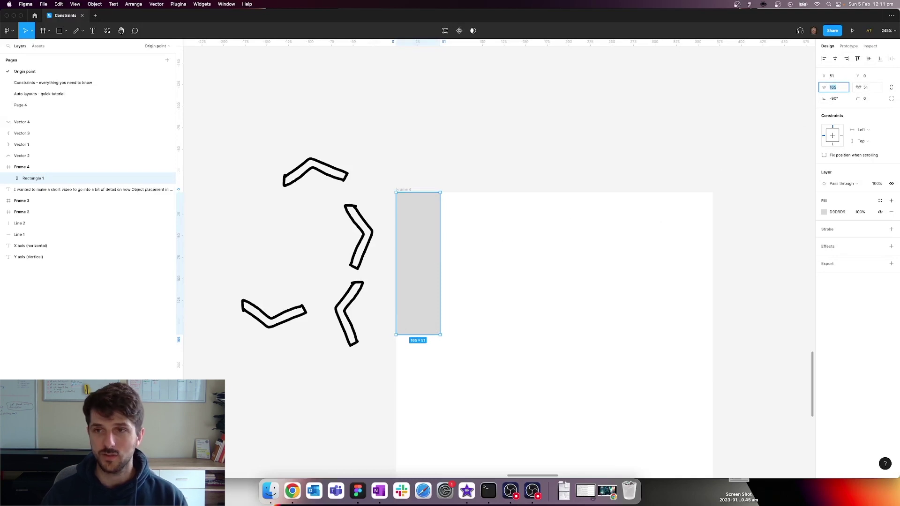
{"action": "key", "text": "shift+Up"}
{"action": "key", "text": "shift+Up"}
{"action": "key", "text": "shift+Up"}
{"action": "key", "text": "shift+Up"}
{"action": "key", "text": "shift+Up"}
{"action": "key", "text": "shift+Up"}
{"action": "key", "text": "shift+Up"}
{"action": "key", "text": "shift+Up"}
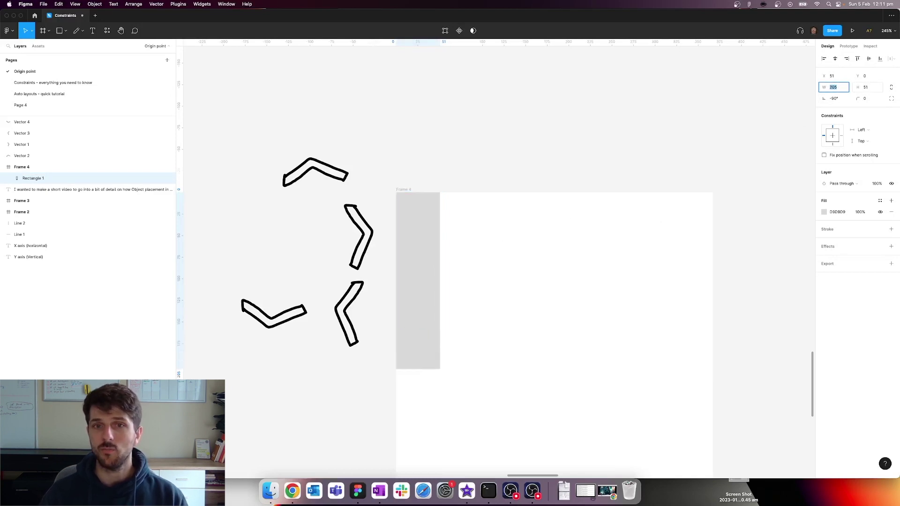
{"action": "key", "text": "shift+Up"}
{"action": "key", "text": "shift+Up"}
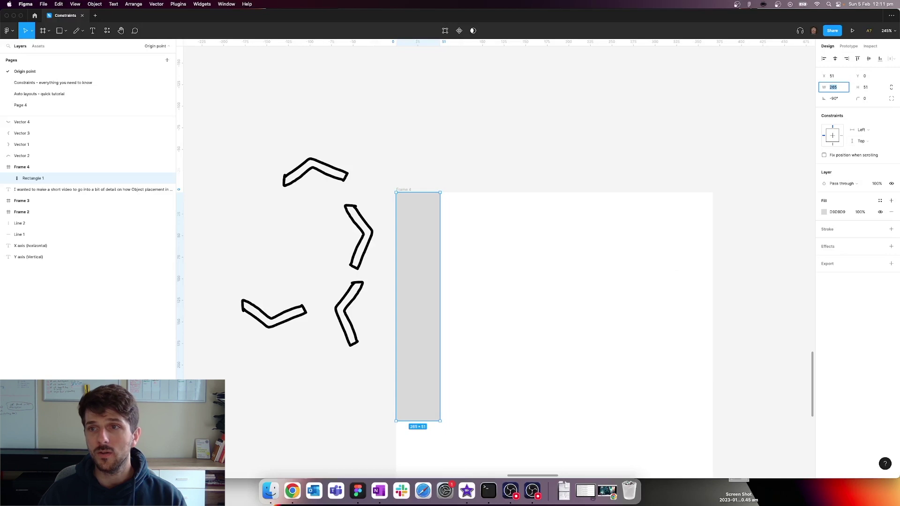
{"action": "left_click", "coordinate": [834, 100]}
{"action": "type", "text": "0"}
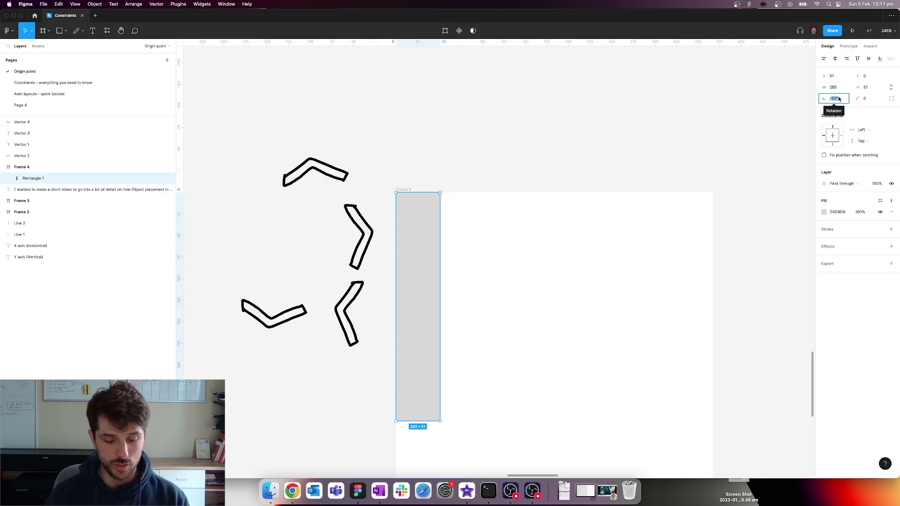
{"action": "key", "text": "Return"}
{"action": "left_click_drag", "start_coordinate": [479, 307], "coordinate": [633, 290]}
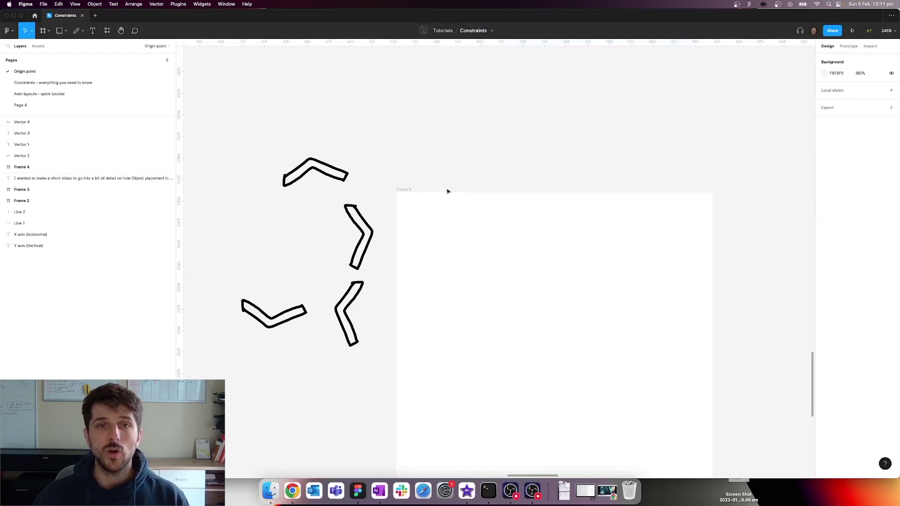
Step: Select the top chevron and move it toward Frame 4
{"action": "left_click_drag", "start_coordinate": [216, 151], "coordinate": [382, 389]}
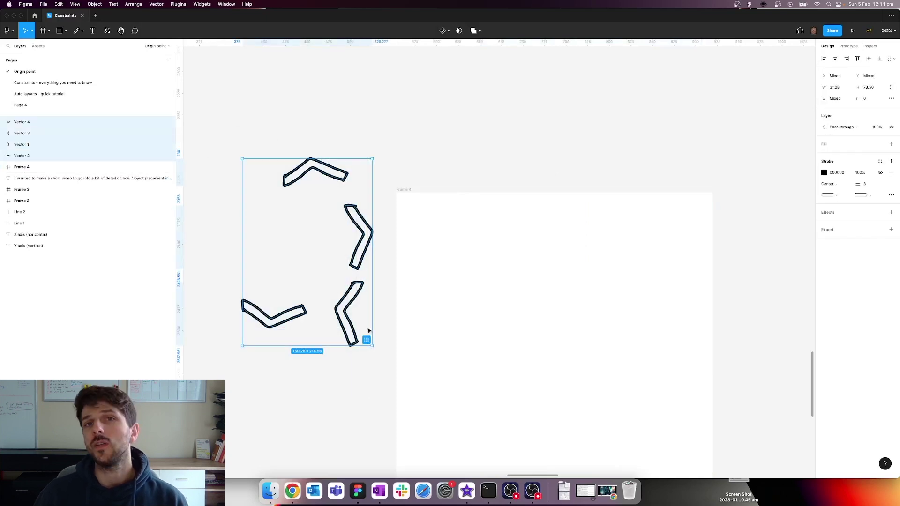
{"action": "left_click", "coordinate": [305, 227]}
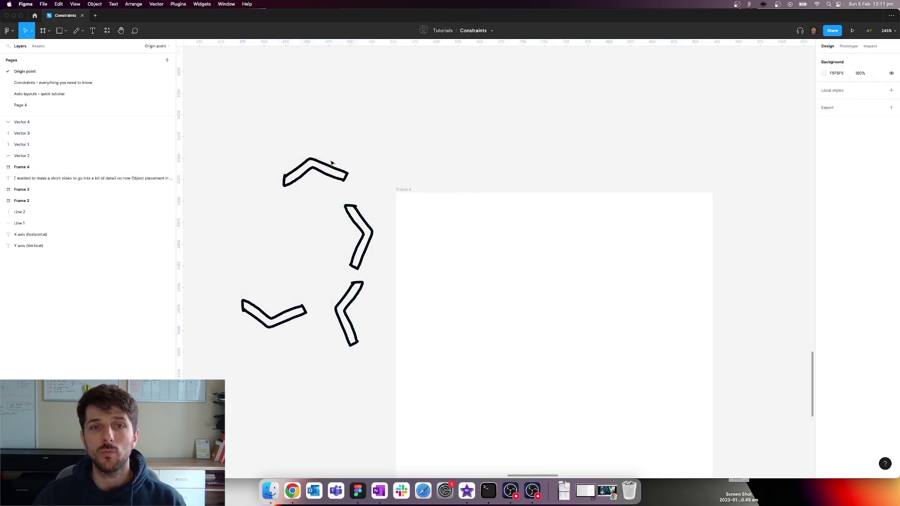
{"action": "left_click", "coordinate": [304, 168]}
{"action": "left_click_drag", "start_coordinate": [304, 168], "coordinate": [291, 223]}
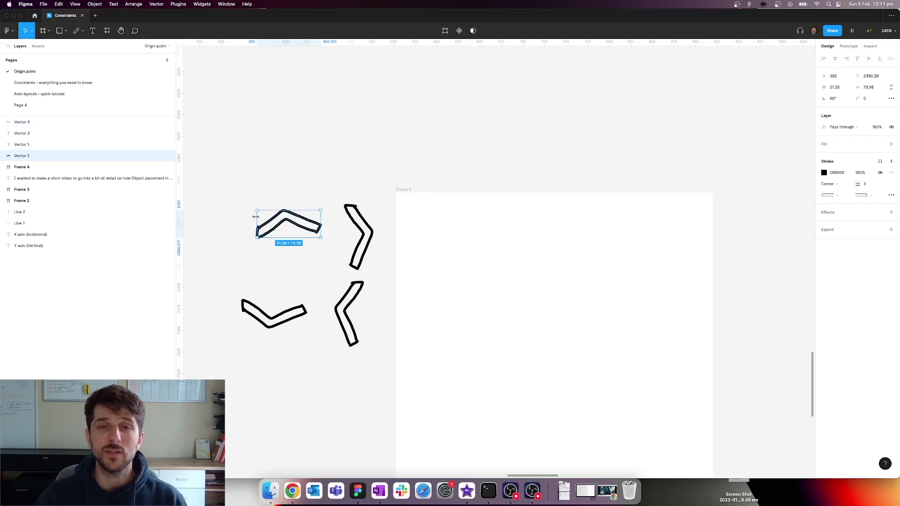
{"action": "left_click", "coordinate": [285, 189]}
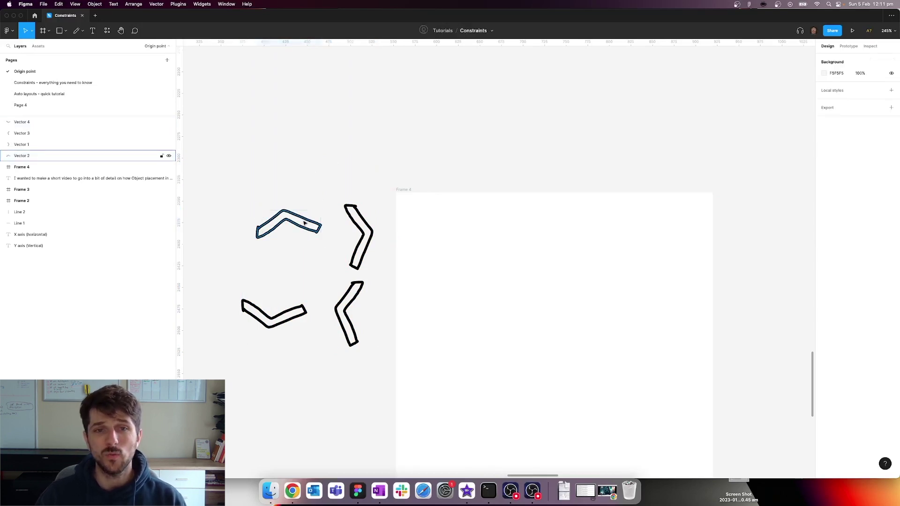
{"action": "left_click", "coordinate": [304, 222]}
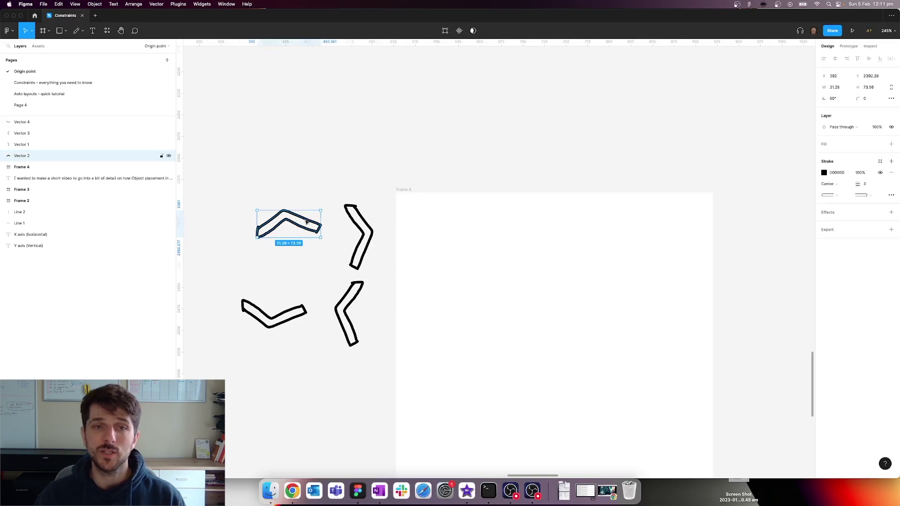
Step: Flatten the top chevron so its rotation resets to 0°
{"action": "right_click", "coordinate": [307, 222]}
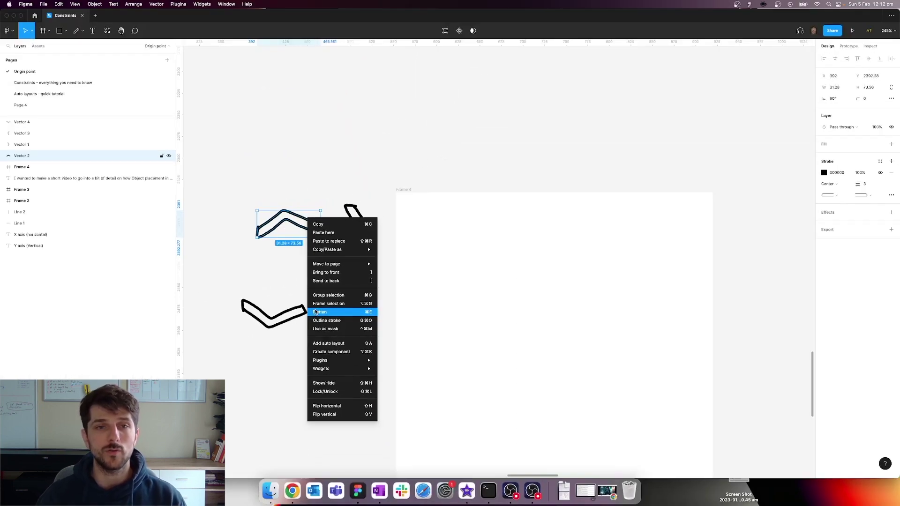
{"action": "left_click", "coordinate": [337, 263]}
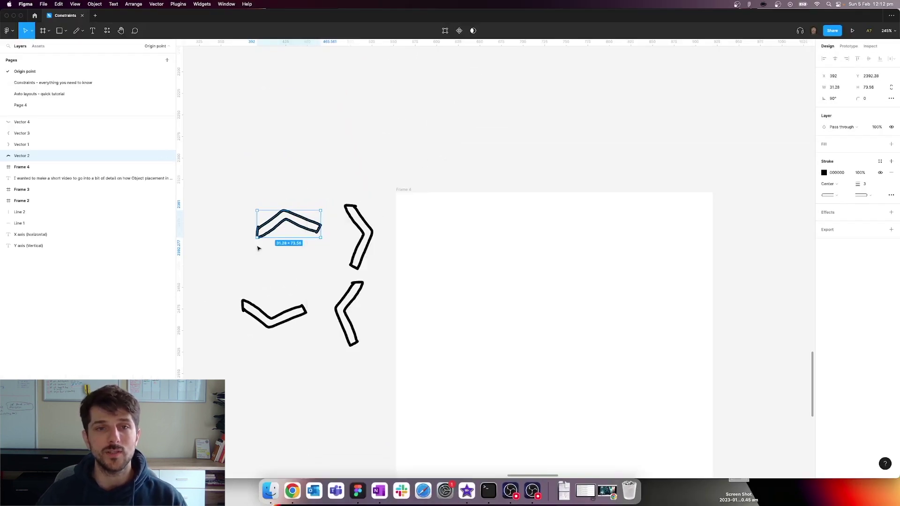
{"action": "right_click", "coordinate": [283, 228]}
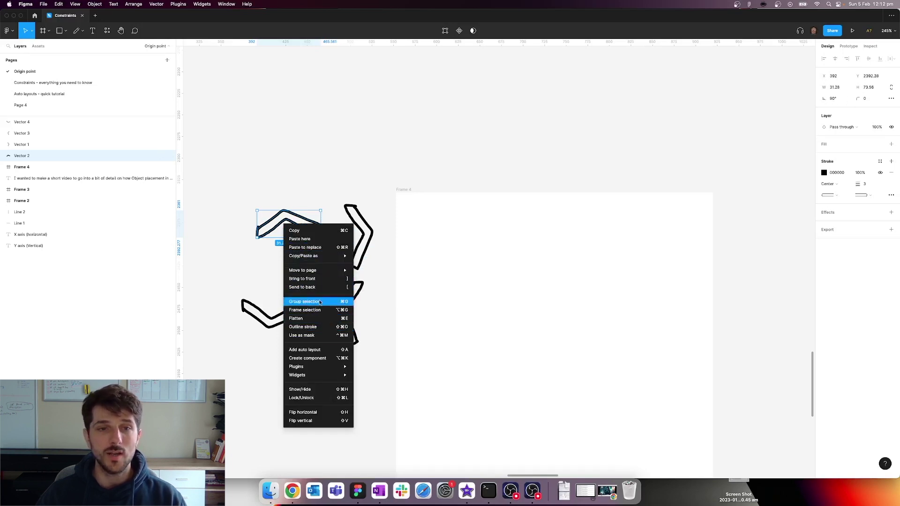
{"action": "left_click", "coordinate": [296, 319]}
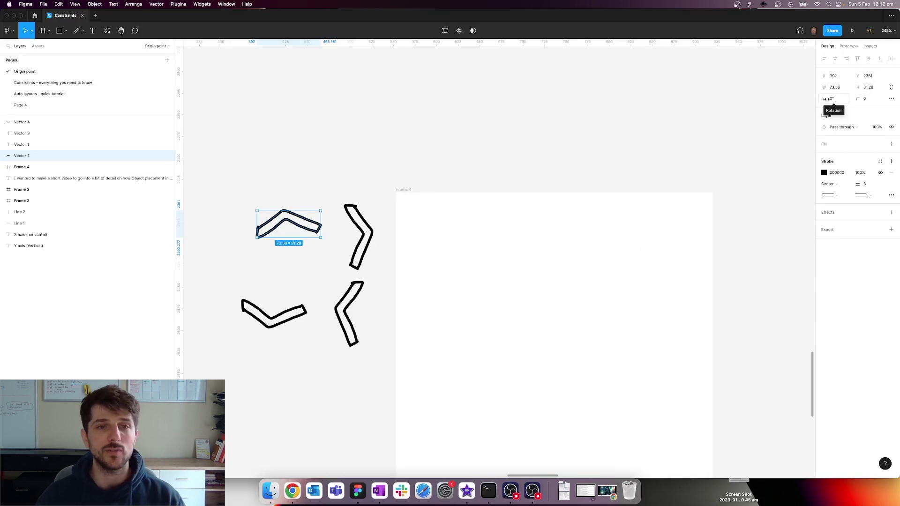
Step: Move the flattened chevron inside Frame 4 and set it to X 0, Y 0
{"action": "left_click_drag", "start_coordinate": [293, 224], "coordinate": [475, 231]}
{"action": "left_click", "coordinate": [833, 76]}
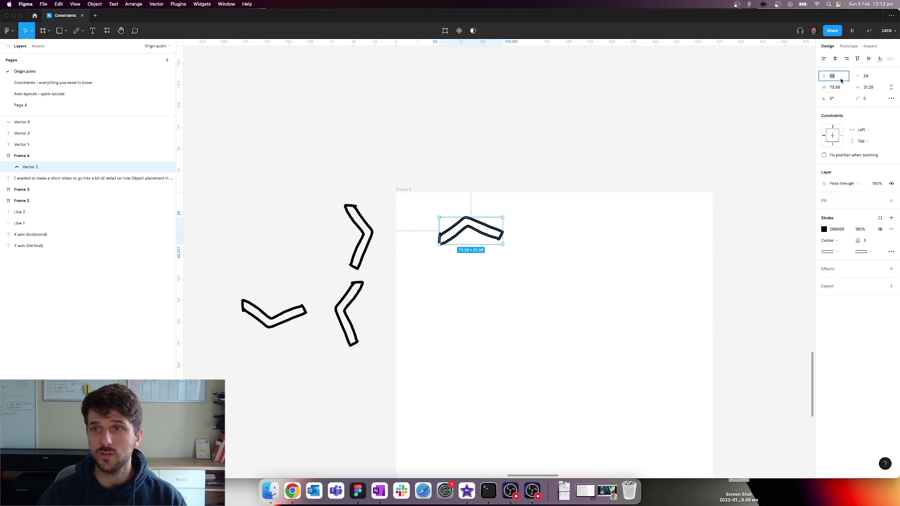
{"action": "type", "text": "0"}
{"action": "key", "text": "Tab"}
{"action": "type", "text": "0"}
{"action": "key", "text": "Return"}
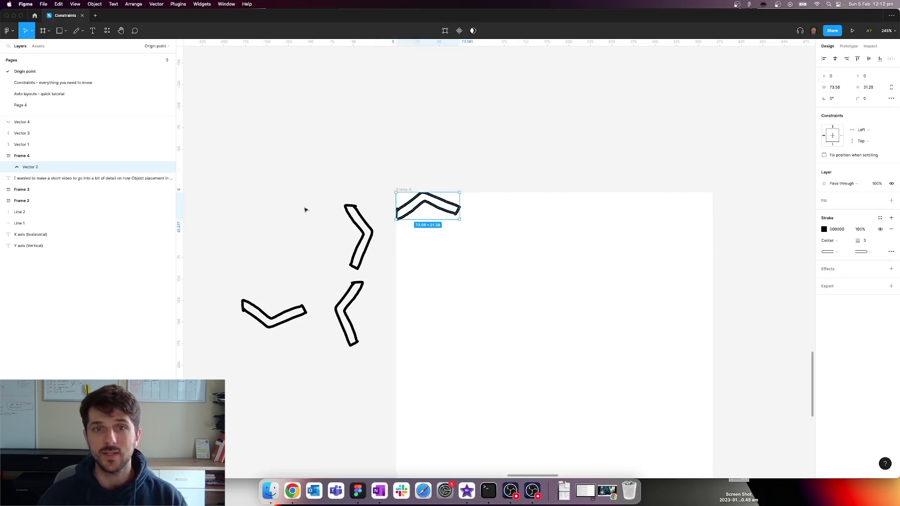
{"action": "scroll", "coordinate": [406, 194], "scroll_direction": "up", "scroll_amount": 10}
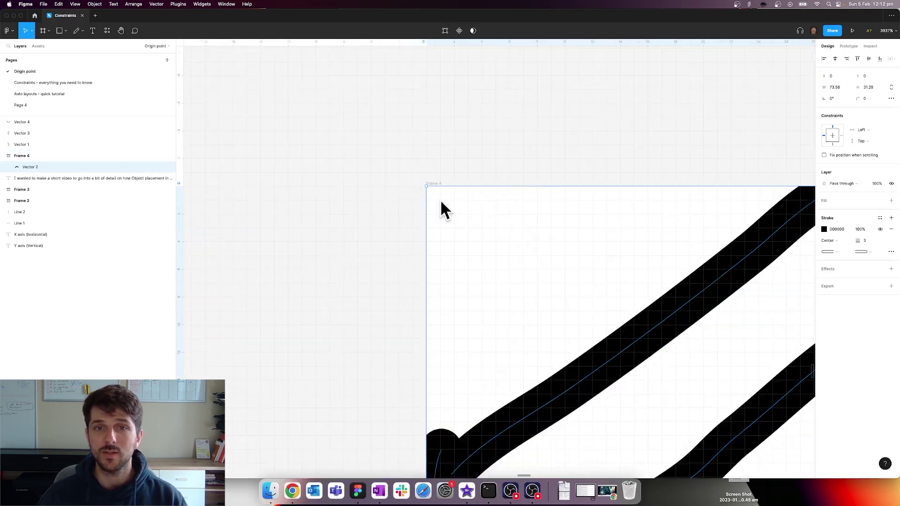
Step: Marquee-select the remaining three chevrons and drag them into Frame 4
{"action": "scroll", "coordinate": [433, 194], "scroll_direction": "down", "scroll_amount": 10}
{"action": "left_click", "coordinate": [340, 164]}
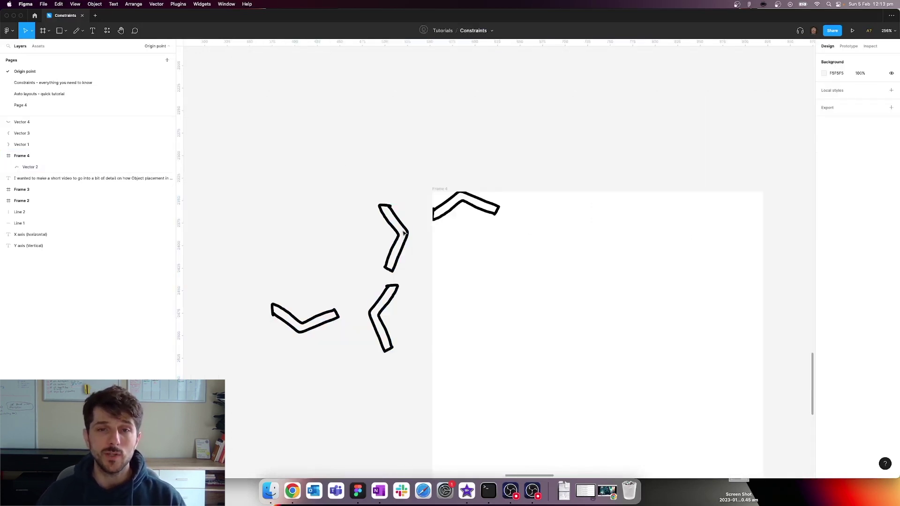
{"action": "left_click_drag", "start_coordinate": [246, 186], "coordinate": [413, 361]}
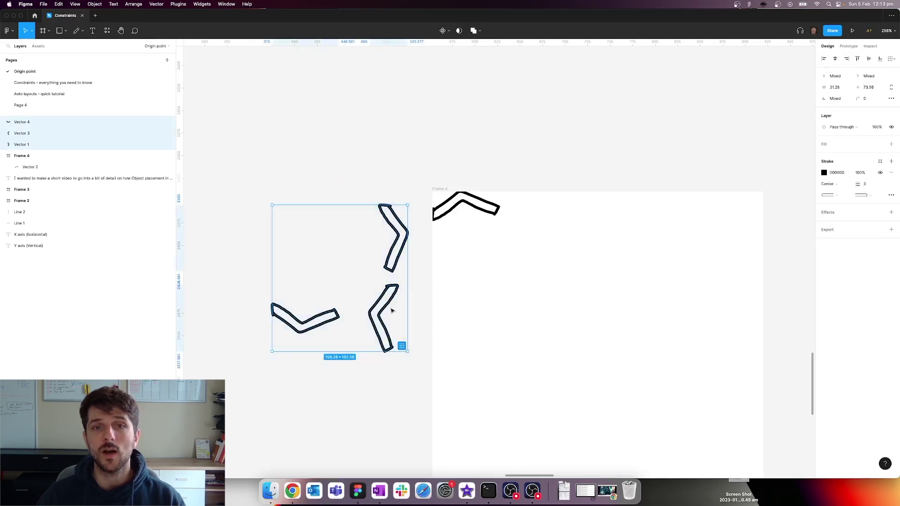
{"action": "left_click_drag", "start_coordinate": [354, 299], "coordinate": [560, 339]}
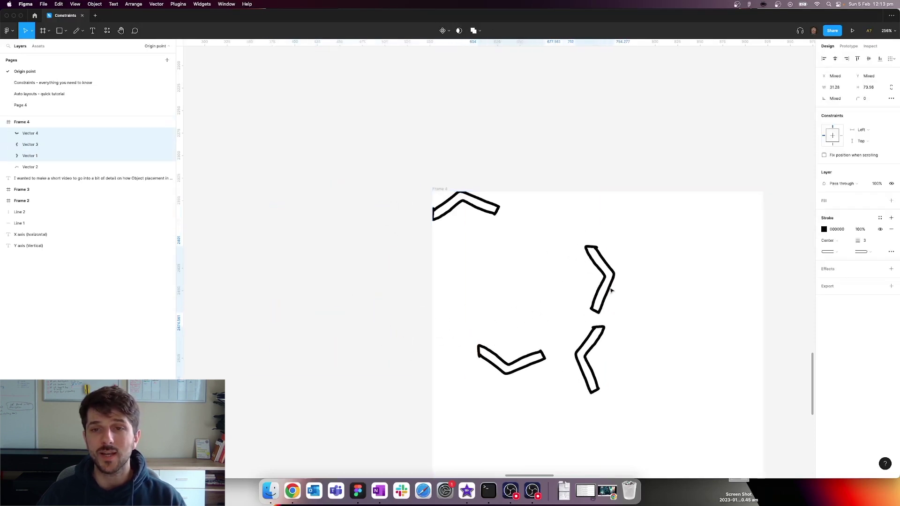
Step: Flatten the three chevrons together, then undo it to keep separate layers
{"action": "left_click_drag", "start_coordinate": [606, 278], "coordinate": [606, 277]}
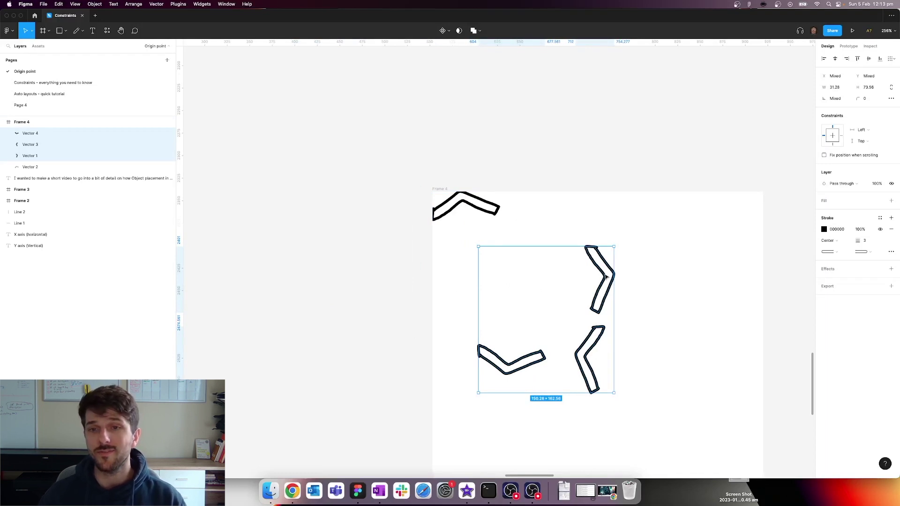
{"action": "right_click", "coordinate": [606, 277]}
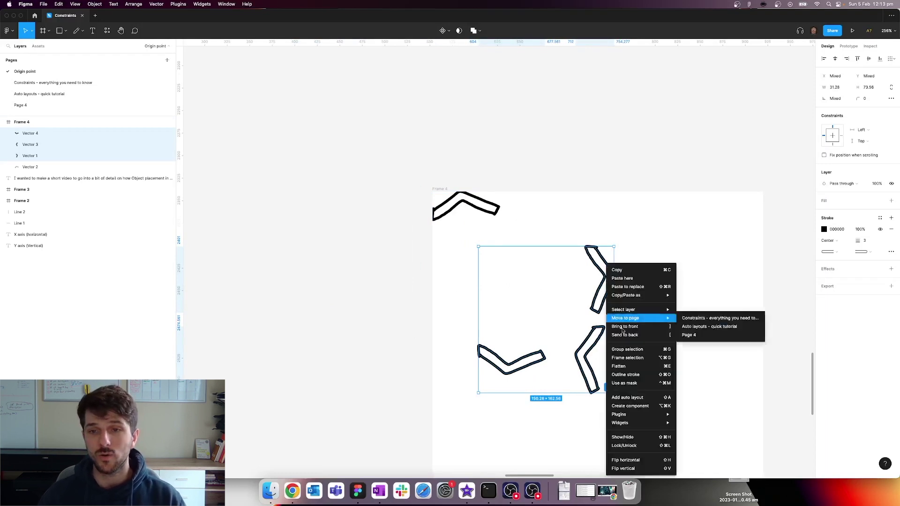
{"action": "left_click", "coordinate": [631, 366]}
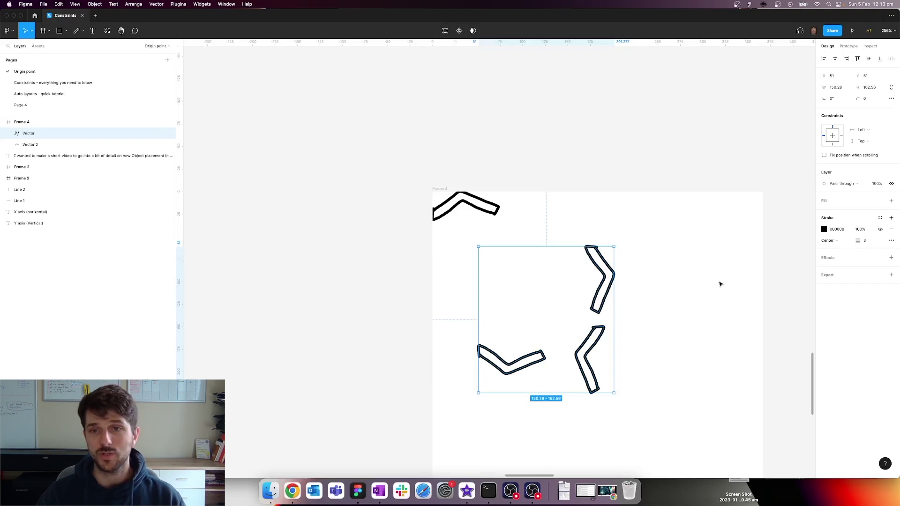
{"action": "key", "text": "super+z"}
Step: Select Vector 1 and dismiss its context menu without changes
{"action": "left_click", "coordinate": [681, 285]}
{"action": "left_click", "coordinate": [607, 285]}
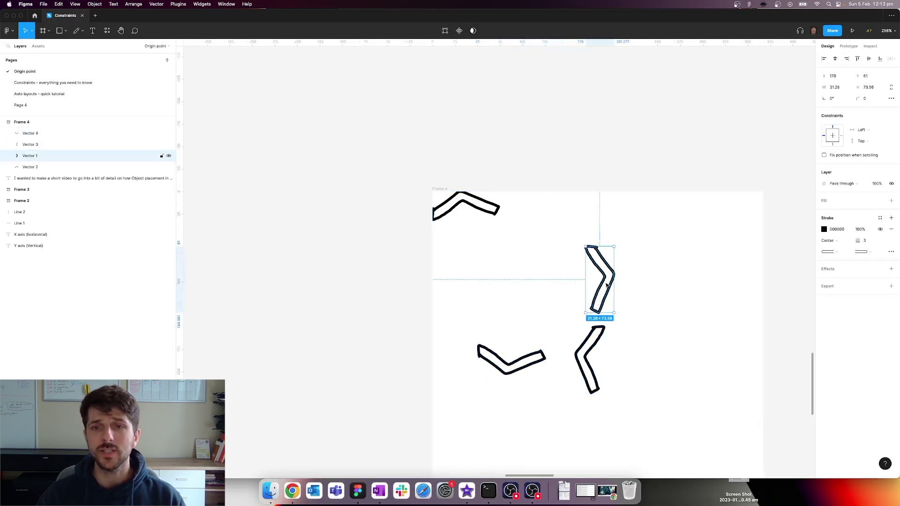
{"action": "right_click", "coordinate": [606, 263]}
{"action": "key", "text": "Escape"}
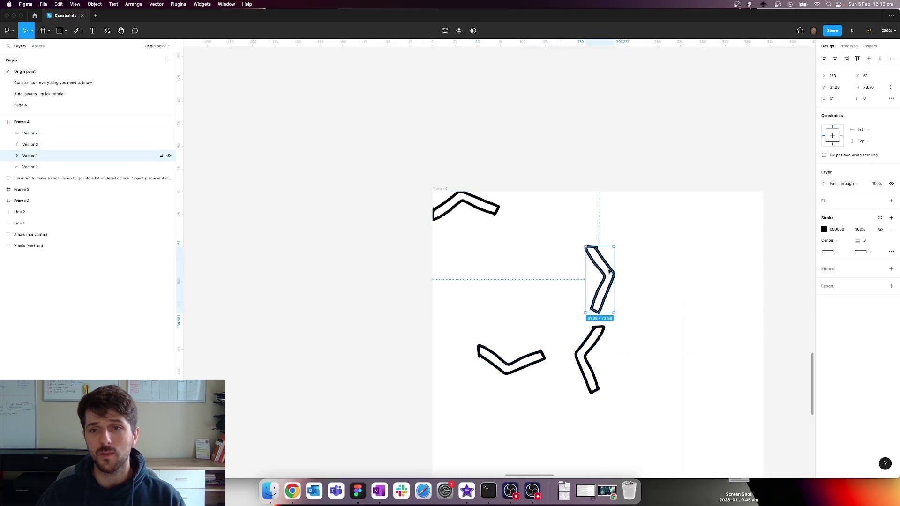
Step: Select Vectors 1, 3 and 4 and set their X and Y to 0
{"action": "left_click", "coordinate": [569, 336]}
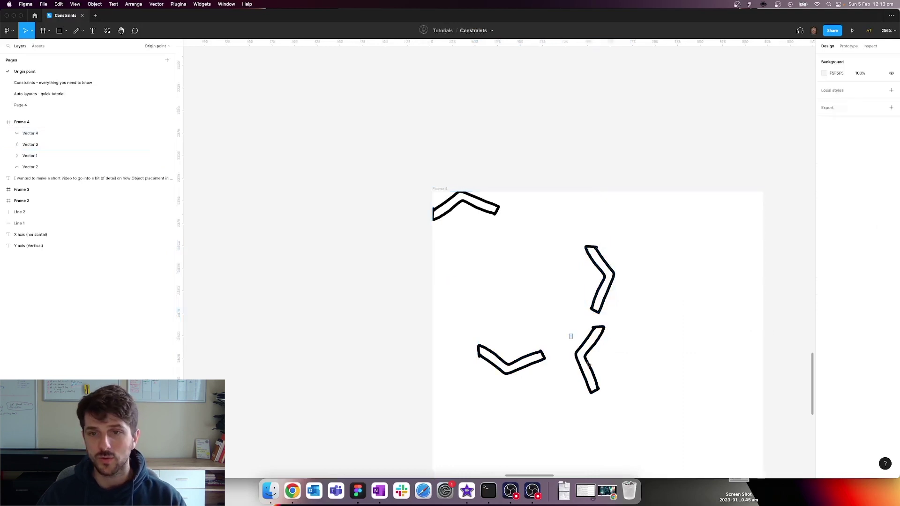
{"action": "left_click", "coordinate": [579, 348]}
{"action": "left_click", "coordinate": [530, 356]}
{"action": "left_click_drag", "start_coordinate": [500, 254], "coordinate": [619, 398]}
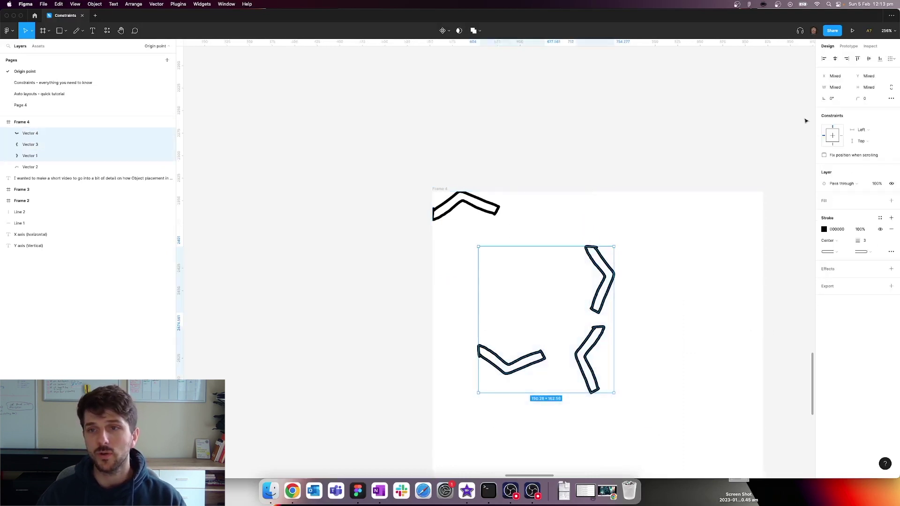
{"action": "left_click", "coordinate": [837, 77]}
{"action": "type", "text": "0"}
{"action": "key", "text": "Tab"}
{"action": "type", "text": "0"}
{"action": "key", "text": "Return"}
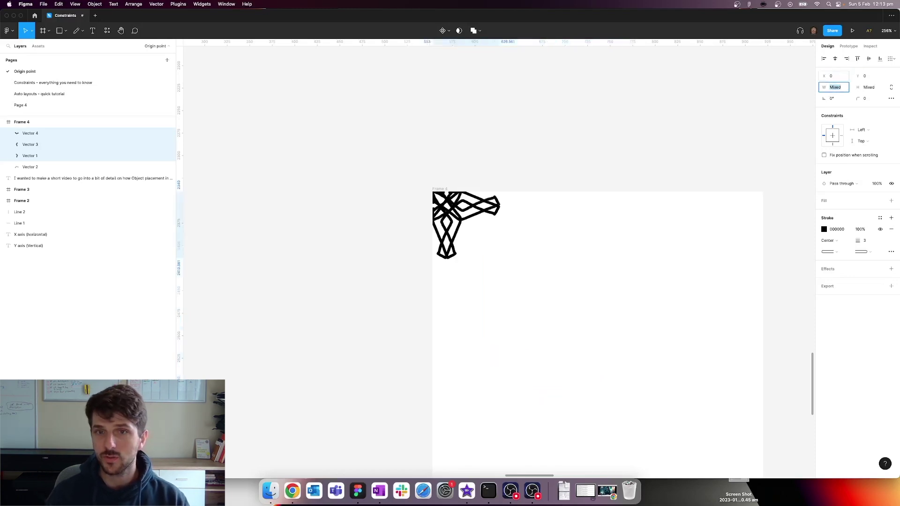
Step: Select all four overlapping chevrons and zoom in on the corner
{"action": "left_click", "coordinate": [446, 396]}
{"action": "left_click_drag", "start_coordinate": [459, 201], "coordinate": [528, 327]}
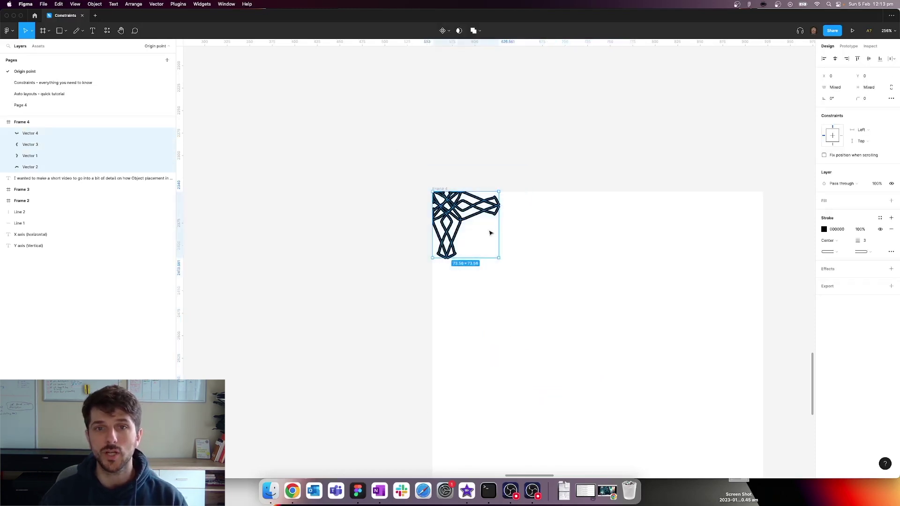
{"action": "scroll", "coordinate": [420, 172], "scroll_direction": "up", "scroll_amount": 5}
{"action": "scroll", "coordinate": [420, 172], "scroll_direction": "up", "scroll_amount": 5}
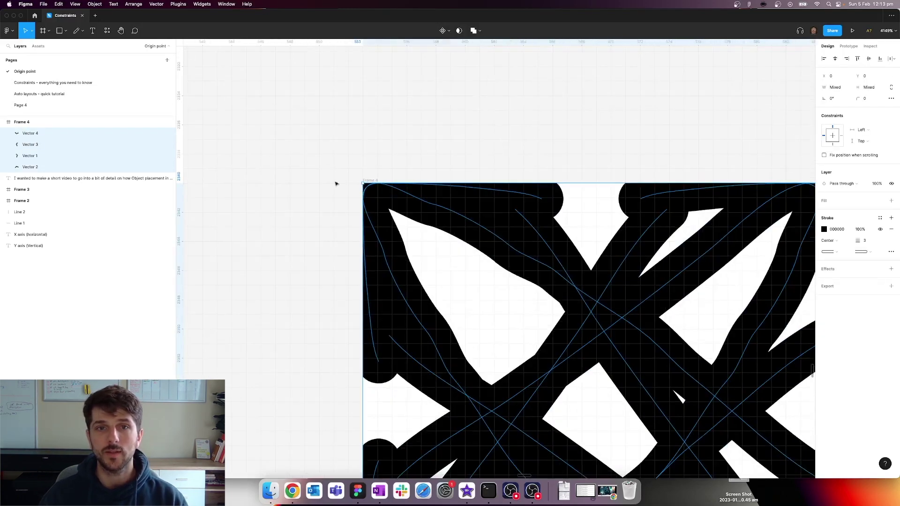